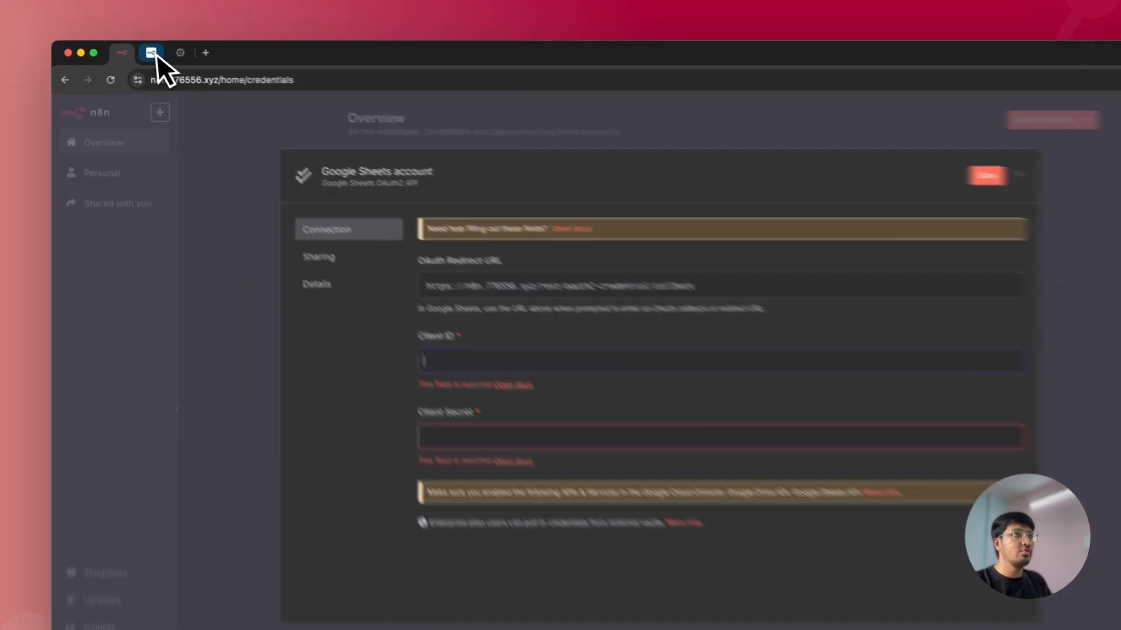
Step: Switch to the n8n docs page 'Google: OAuth2 single service'
{"action": "left_click", "coordinate": [141, 51]}
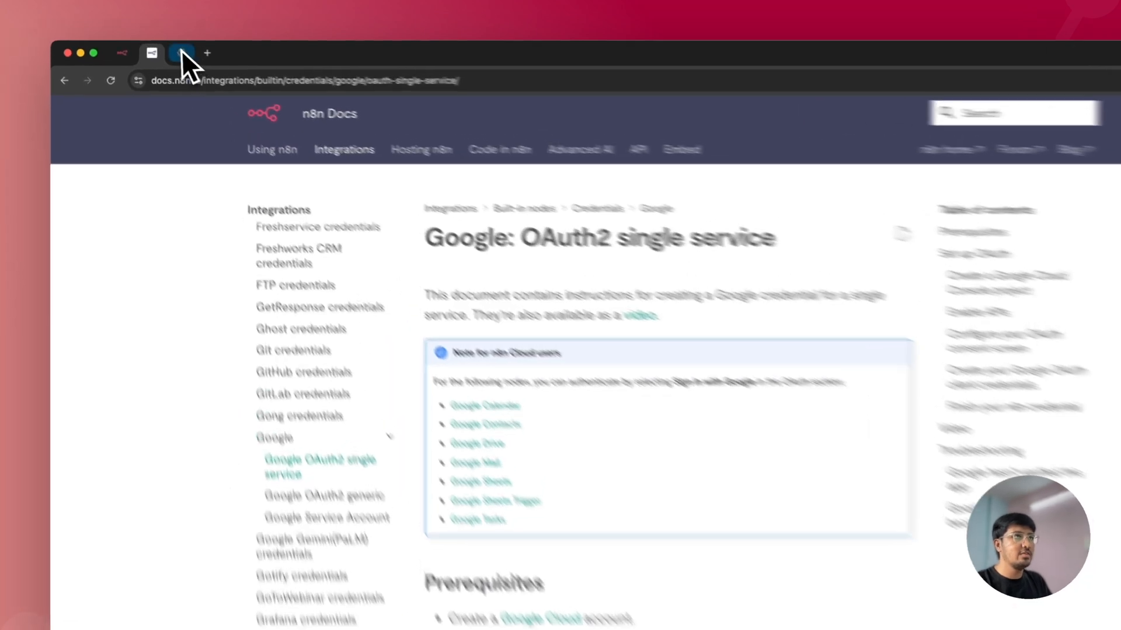
Step: In Google Cloud, open APIs & Services > OAuth consent screen and start the Auth Platform setup
{"action": "left_click", "coordinate": [166, 50]}
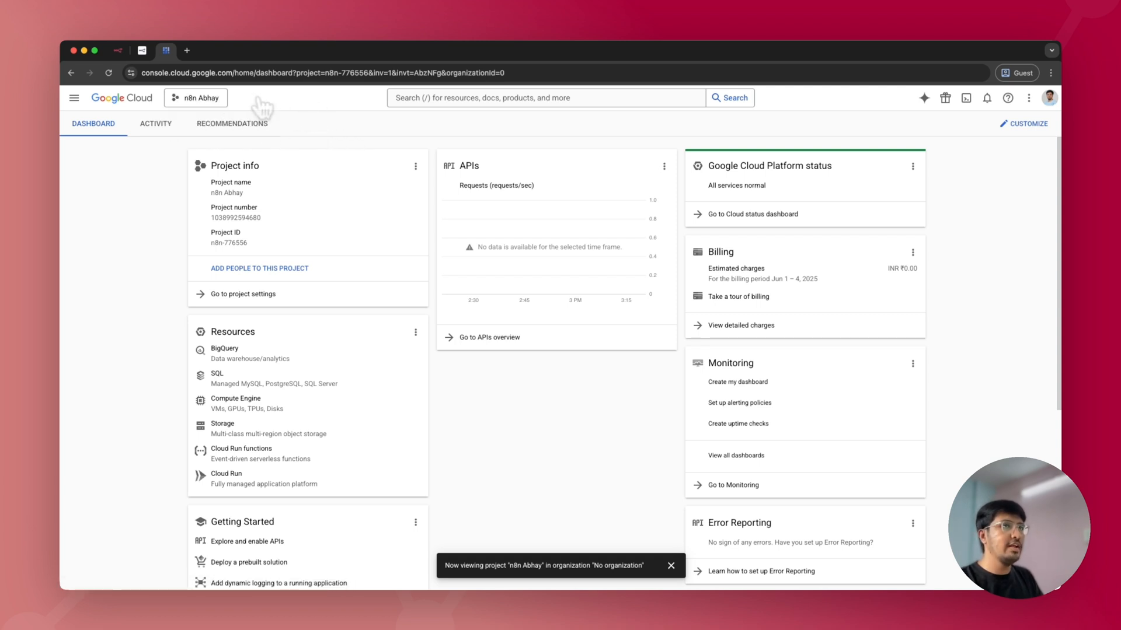
{"action": "left_click", "coordinate": [73, 98]}
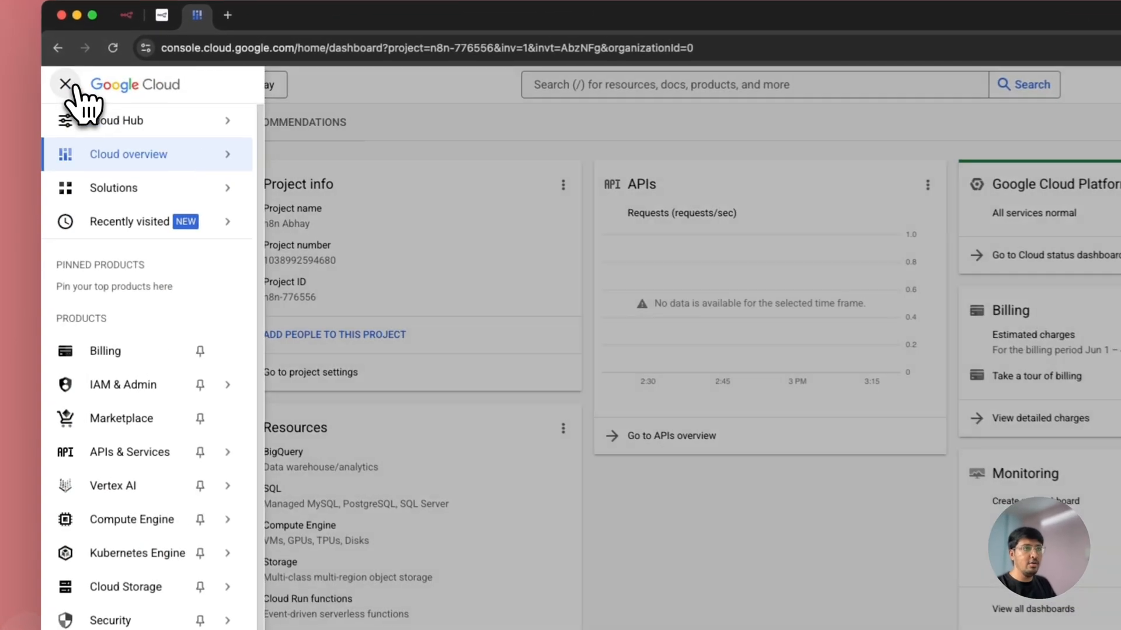
{"action": "mouse_move", "coordinate": [207, 459]}
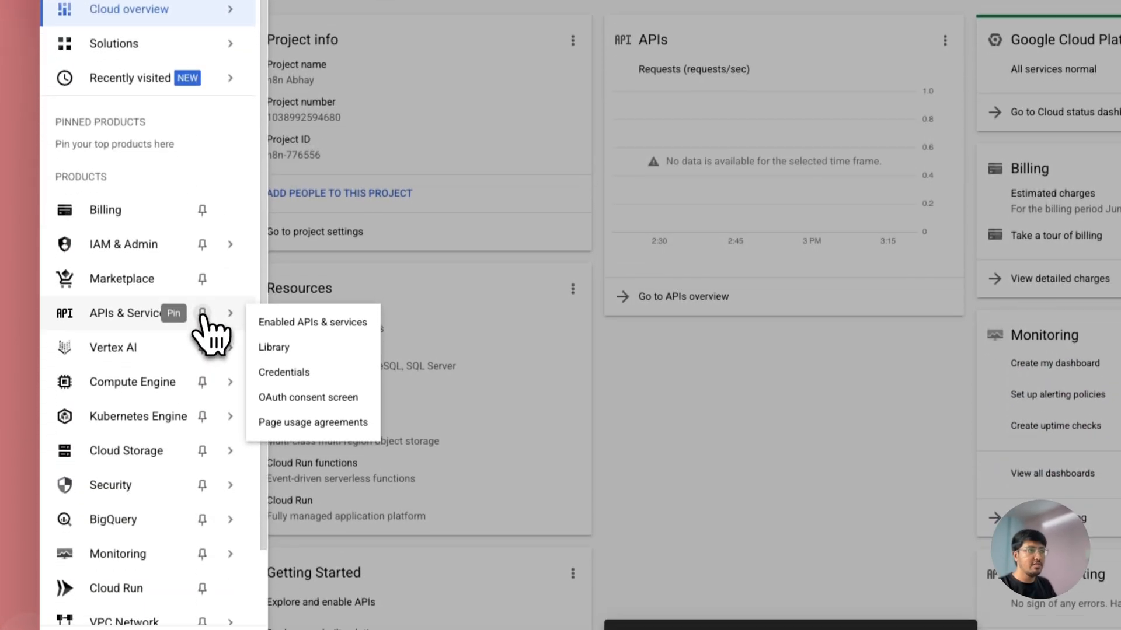
{"action": "left_click", "coordinate": [284, 392]}
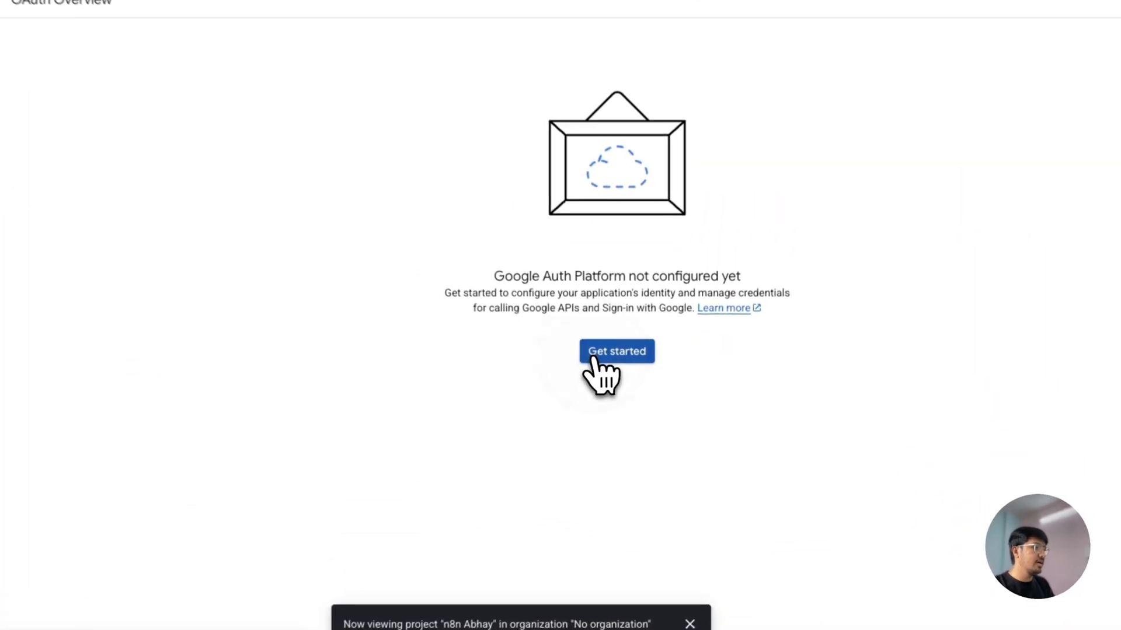
{"action": "left_click", "coordinate": [593, 357]}
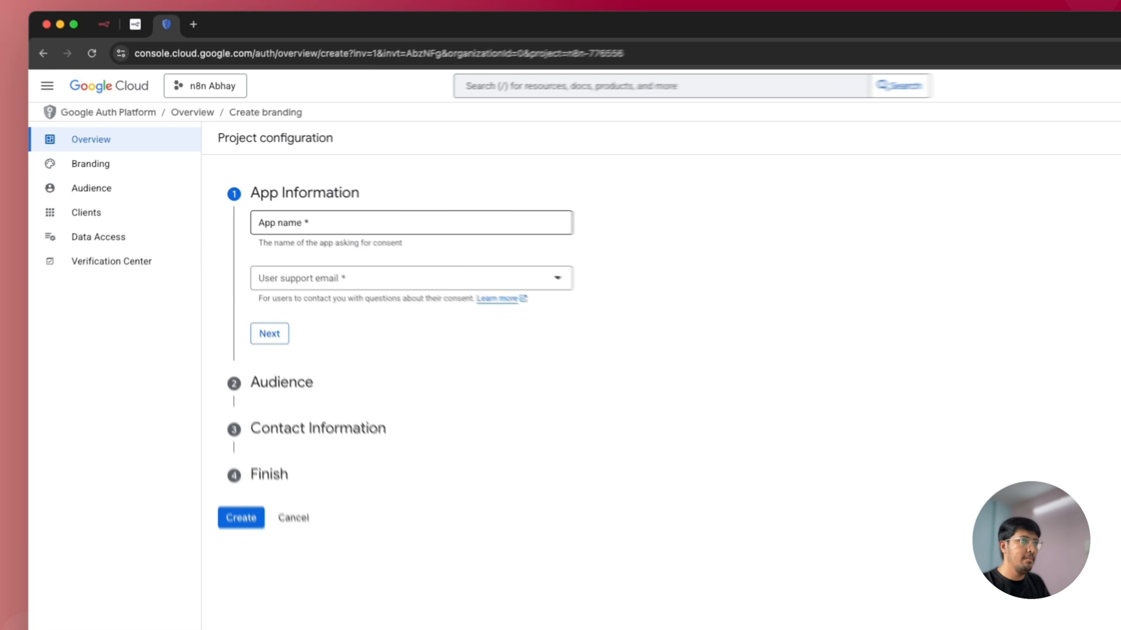
Step: Enter app name n8n and choose the account's e-mail as the support contact
{"action": "left_click", "coordinate": [345, 203]}
{"action": "type", "text": "n8n"}
{"action": "left_click", "coordinate": [345, 246]}
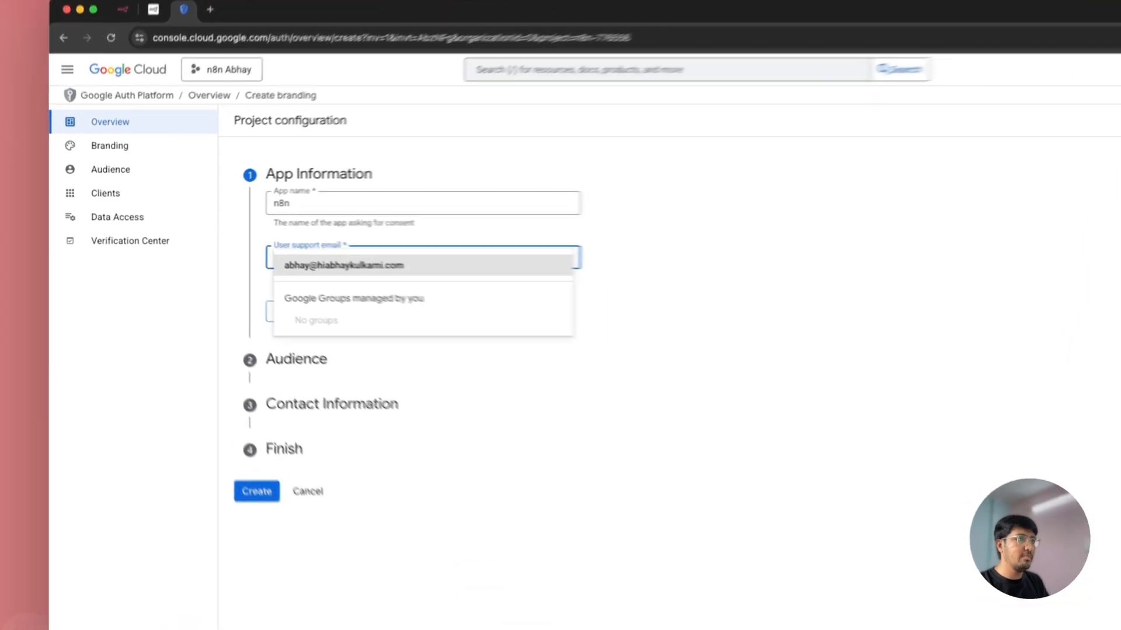
{"action": "left_click", "coordinate": [347, 252]}
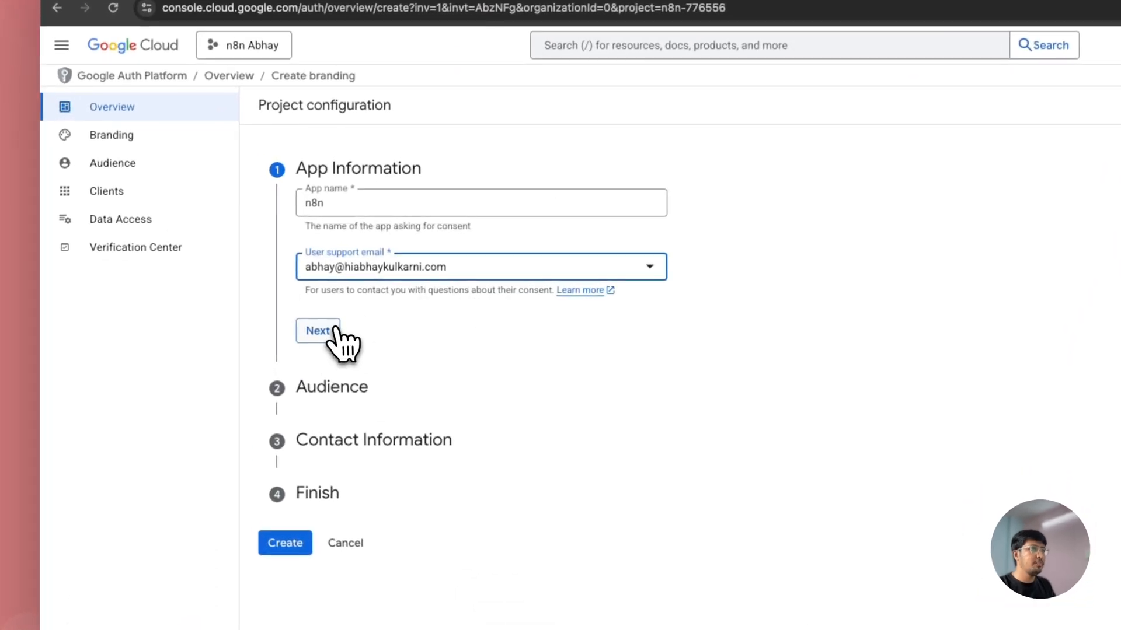
{"action": "left_click", "coordinate": [246, 288]}
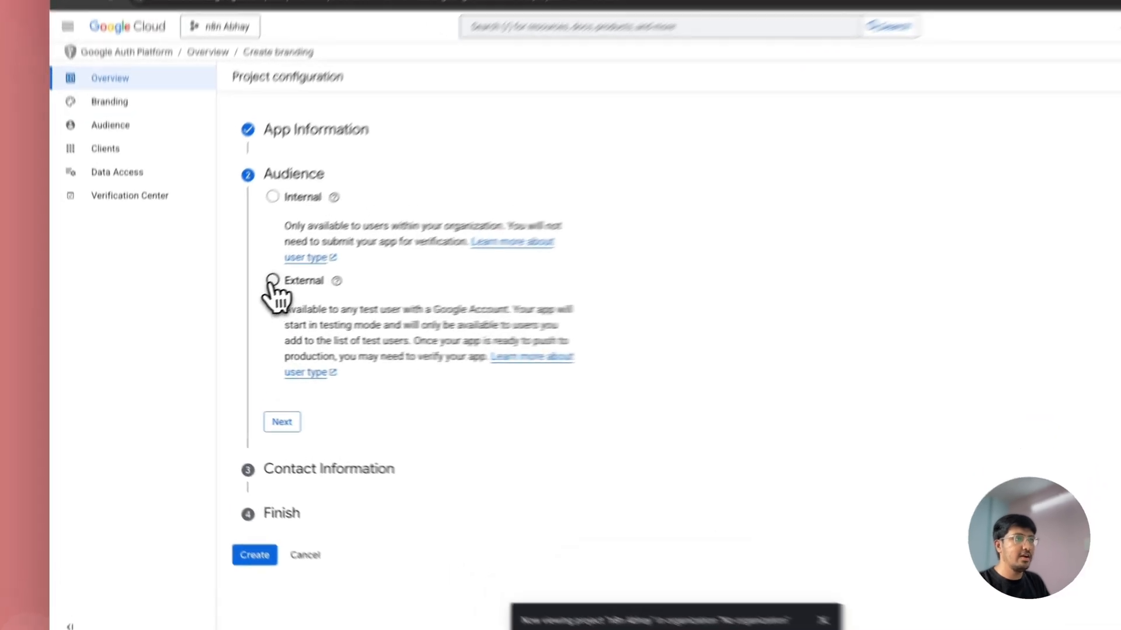
Step: Set the audience to External, enter the contact e-mail, accept the data policy and create the configuration
{"action": "left_click", "coordinate": [237, 302]}
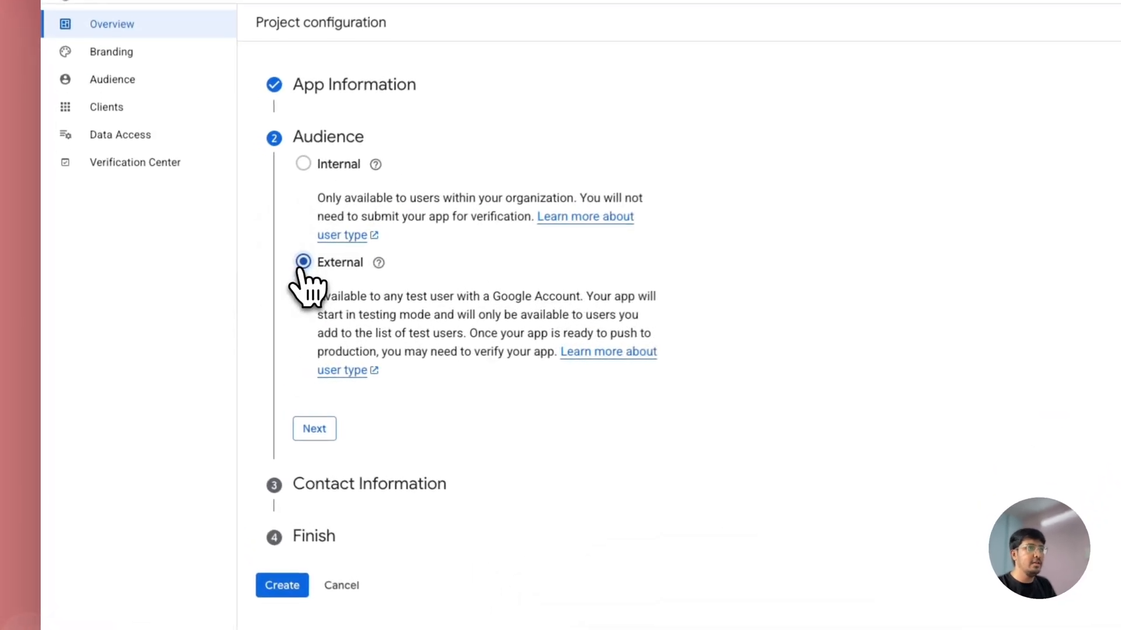
{"action": "left_click", "coordinate": [305, 436]}
{"action": "left_click", "coordinate": [363, 223]}
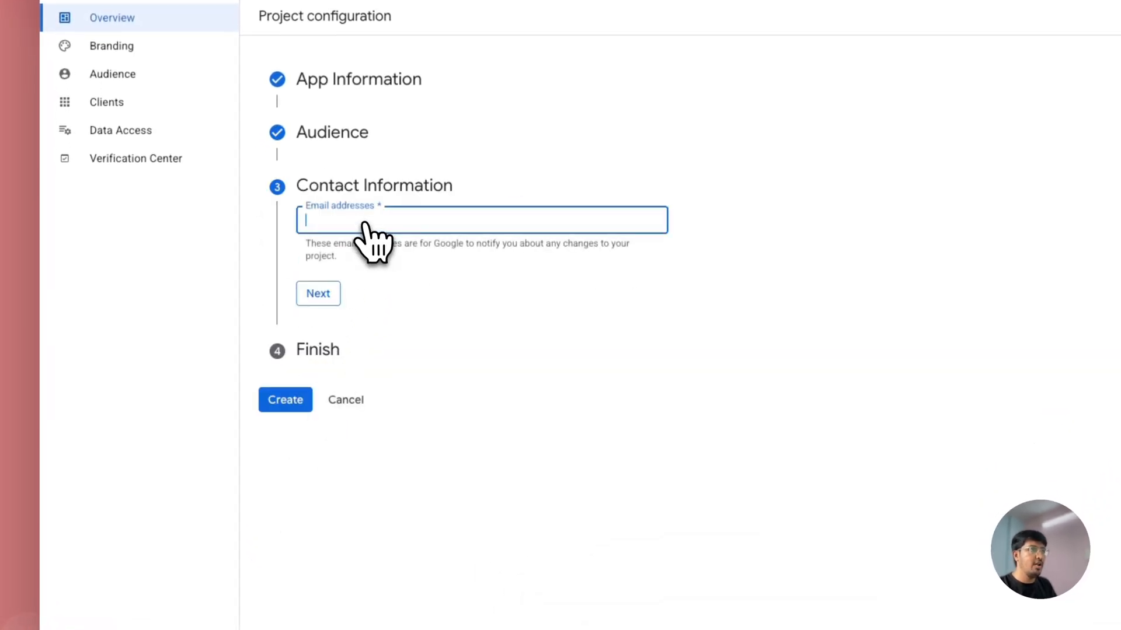
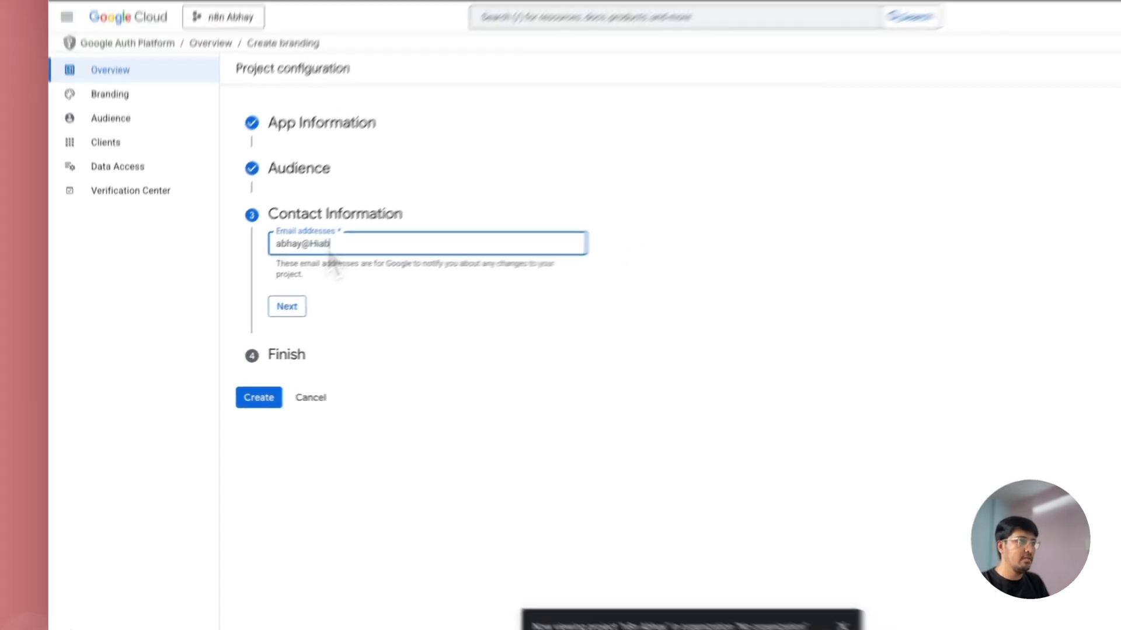
{"action": "left_click", "coordinate": [320, 293]}
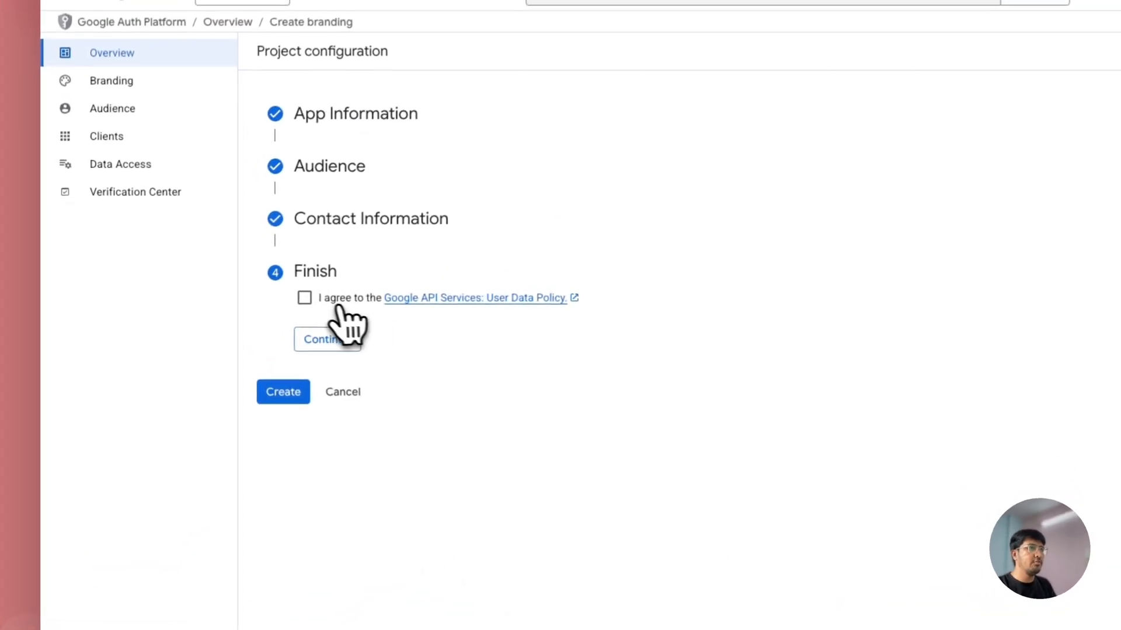
{"action": "left_click", "coordinate": [305, 297]}
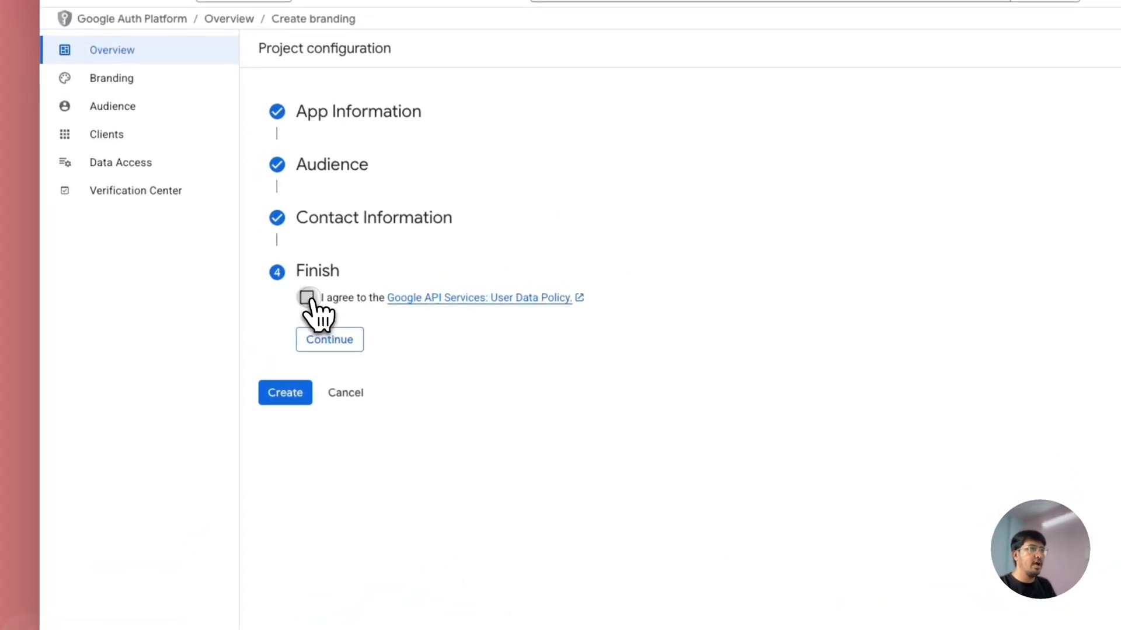
{"action": "left_click", "coordinate": [333, 340]}
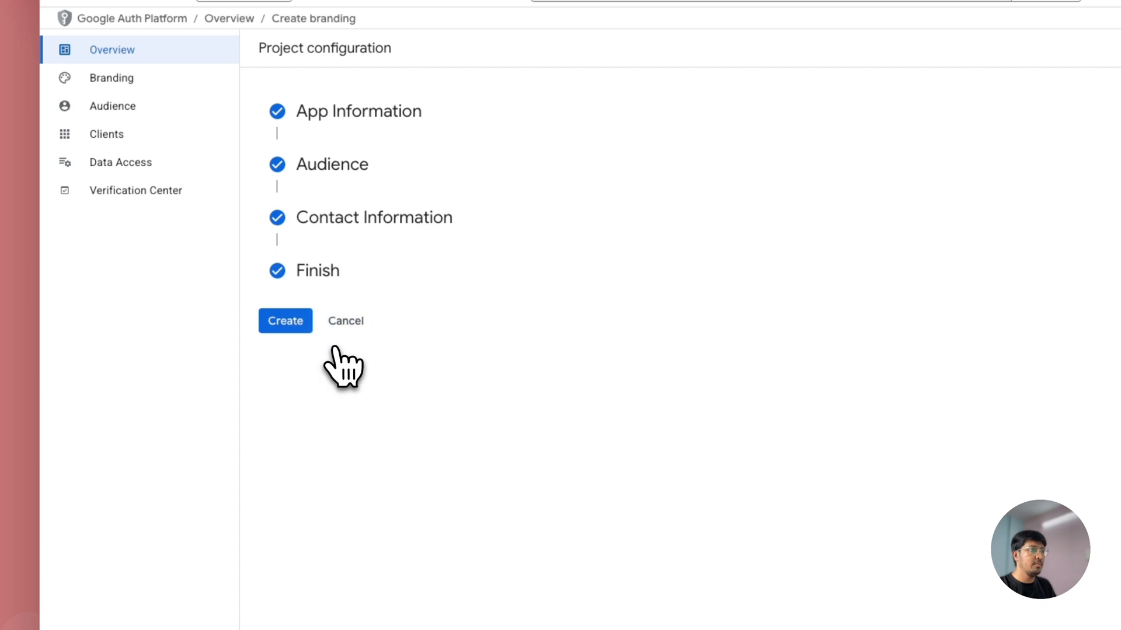
{"action": "left_click", "coordinate": [297, 328]}
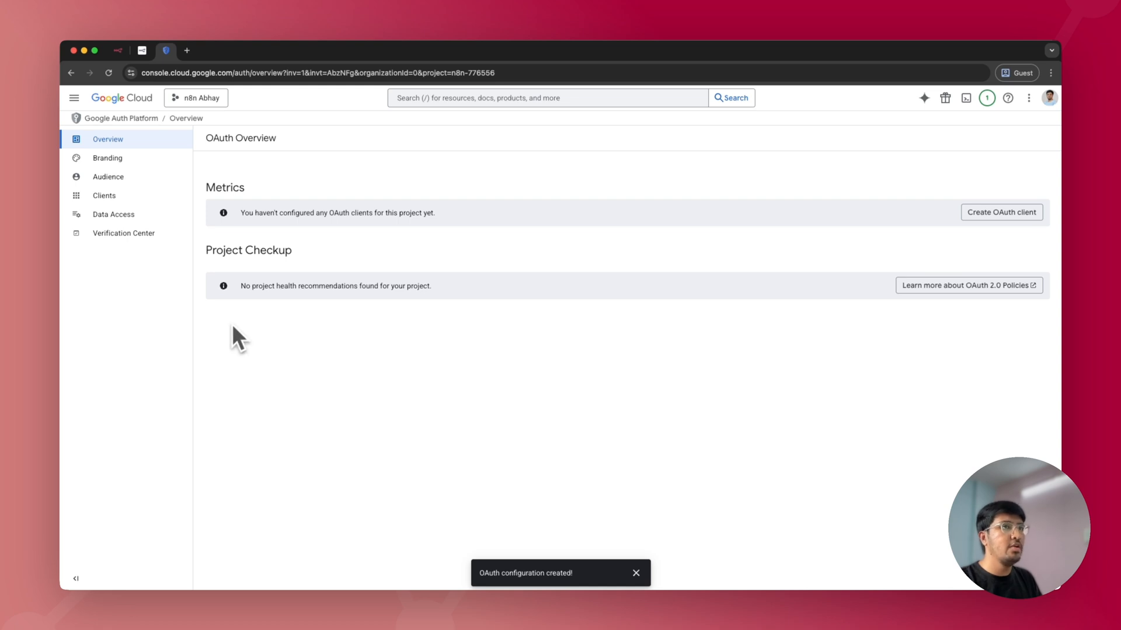
{"action": "left_click", "coordinate": [129, 175]}
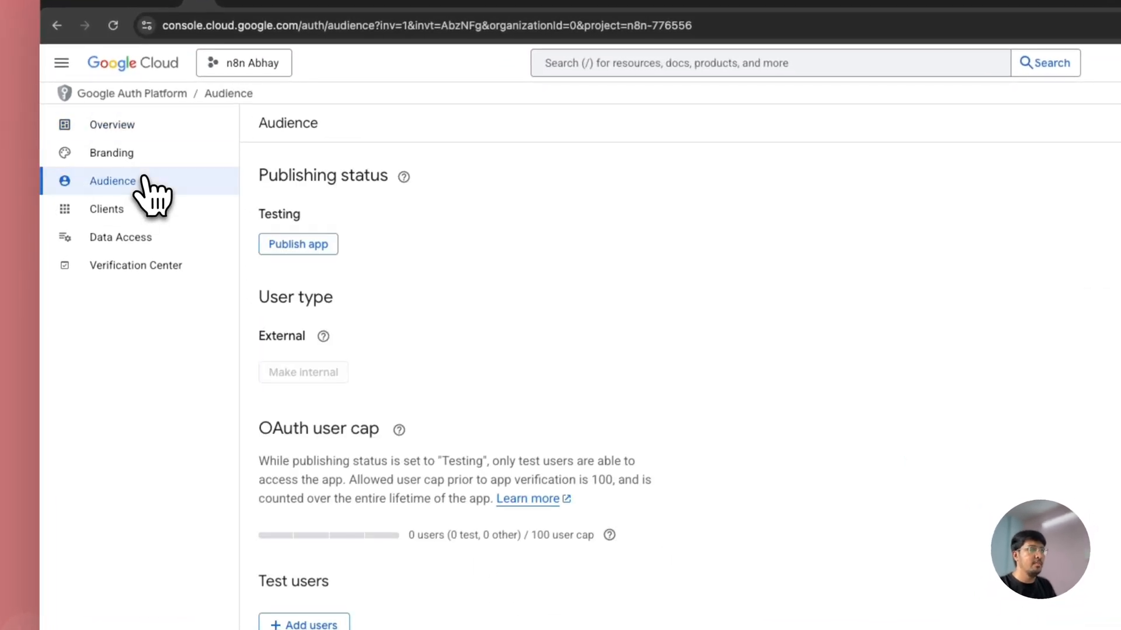
Step: On the Audience page, add the account's e-mail as a test user and save
{"action": "scroll", "coordinate": [360, 525], "scroll_direction": "down", "scroll_amount": 1}
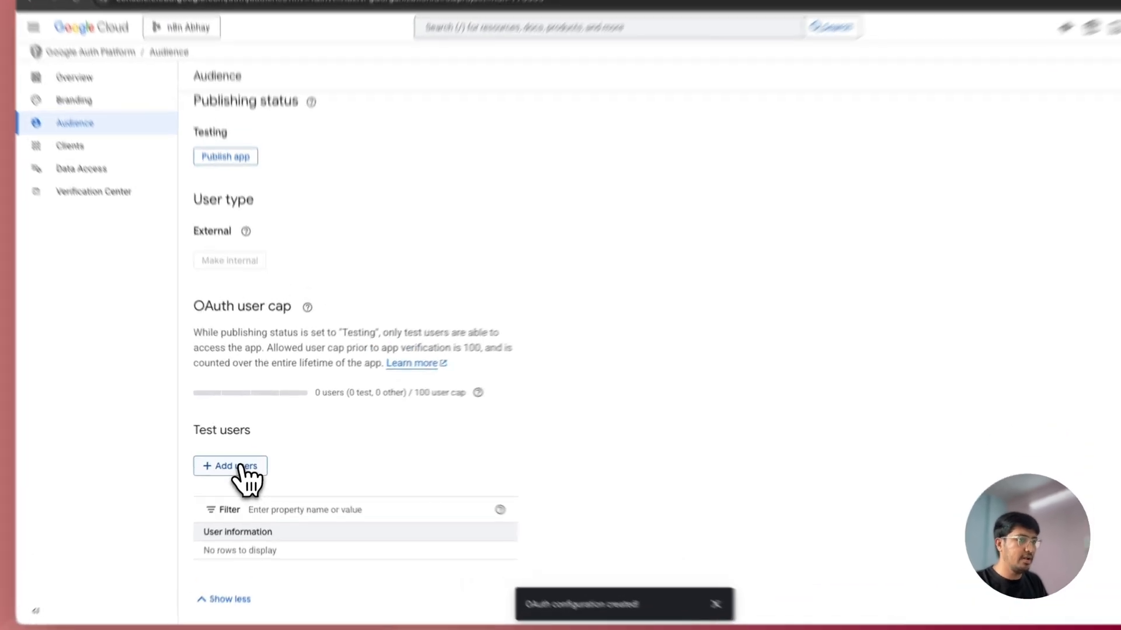
{"action": "left_click", "coordinate": [245, 461]}
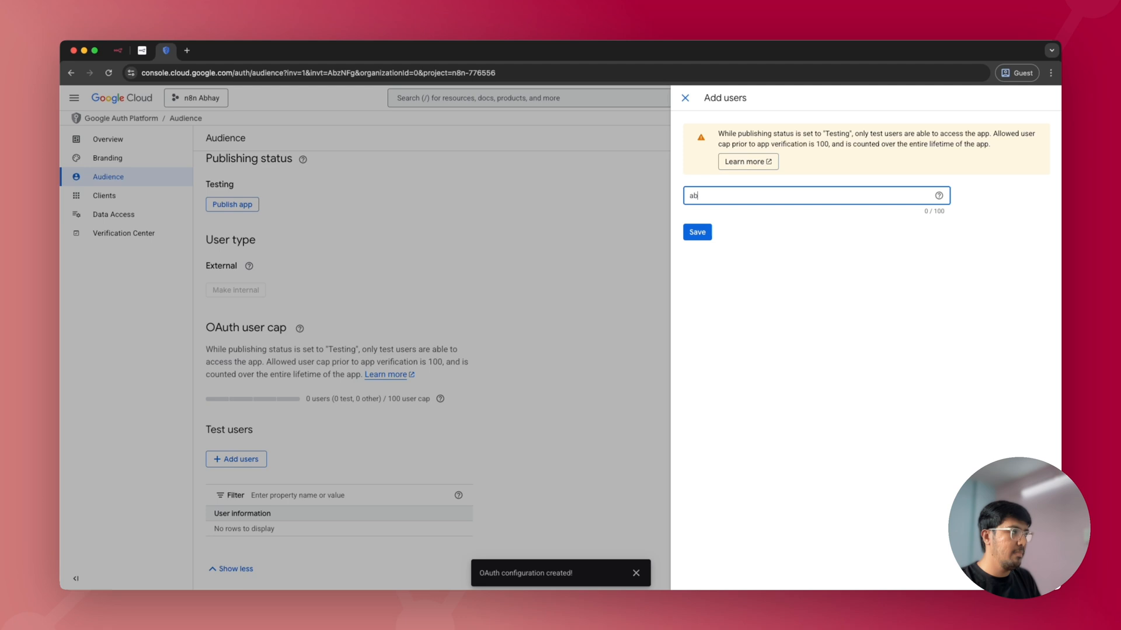
{"action": "type", "text": "om"}
{"action": "left_click", "coordinate": [696, 232]}
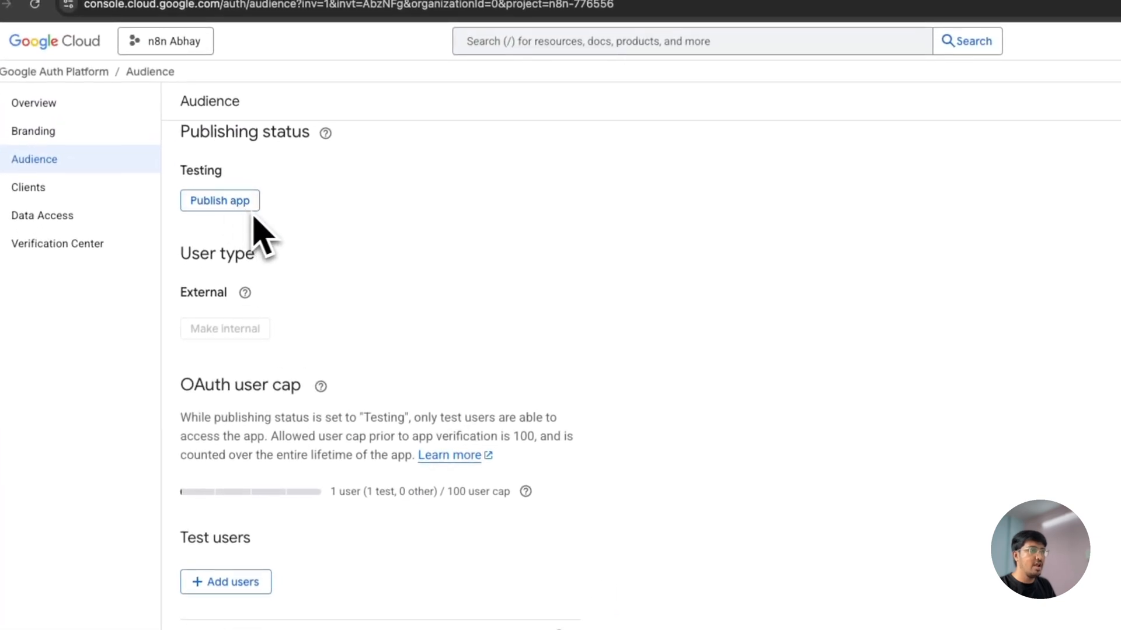
{"action": "left_click", "coordinate": [232, 201]}
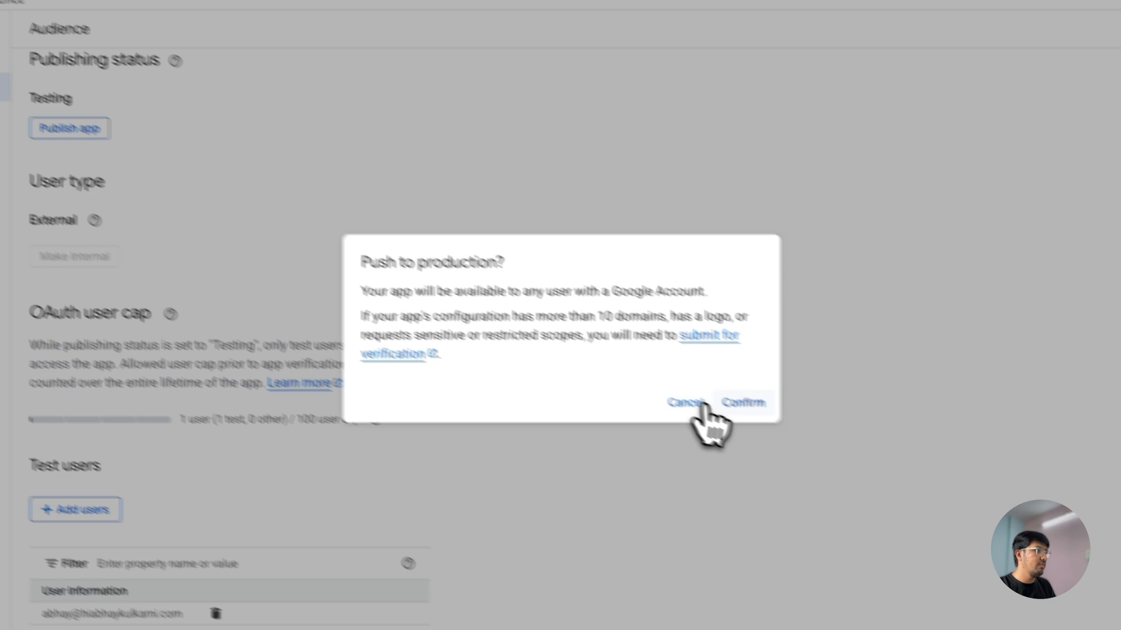
Step: Confirm 'Push to production?' so the app's status becomes In production
{"action": "left_click", "coordinate": [894, 474]}
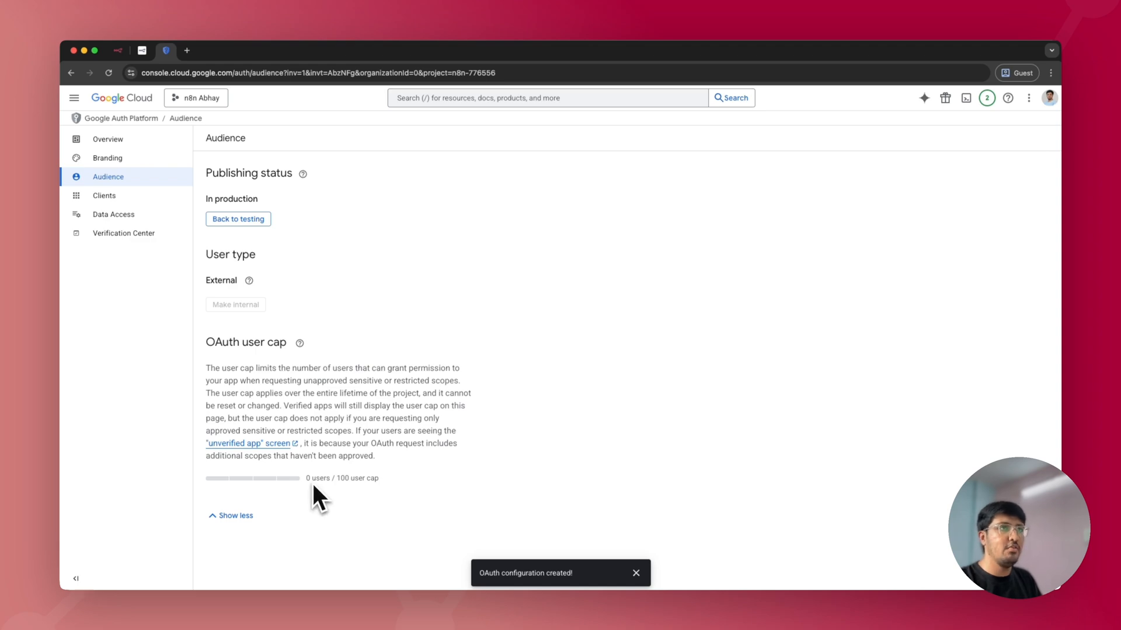
{"action": "left_click", "coordinate": [105, 195]}
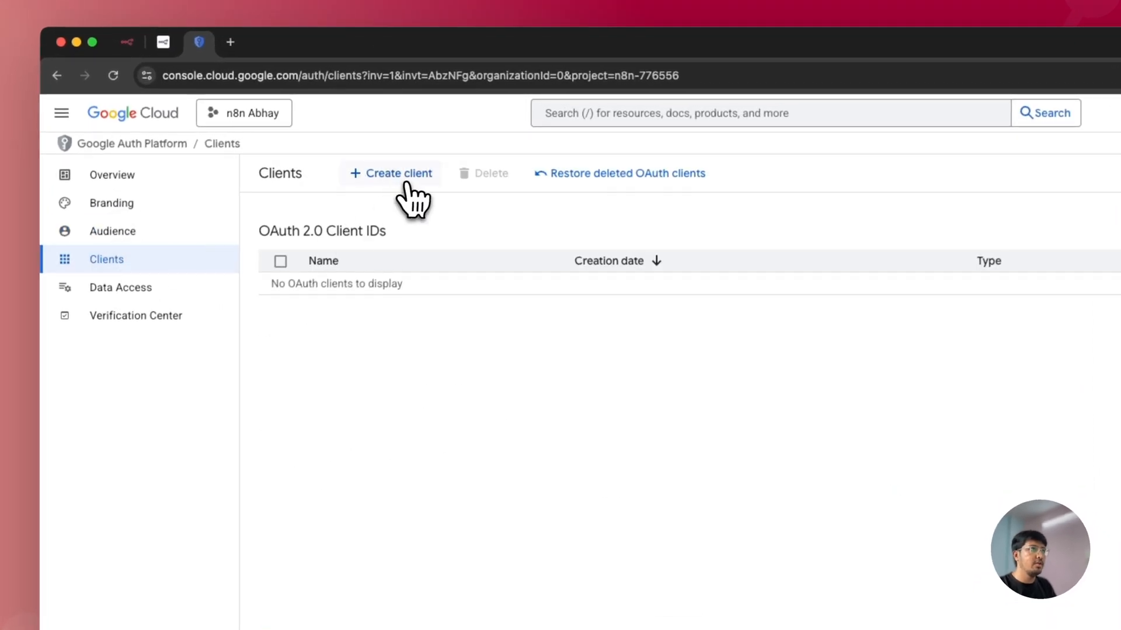
Step: Start a new Web application OAuth client, named n8n followed by the user's name
{"action": "left_click", "coordinate": [407, 186]}
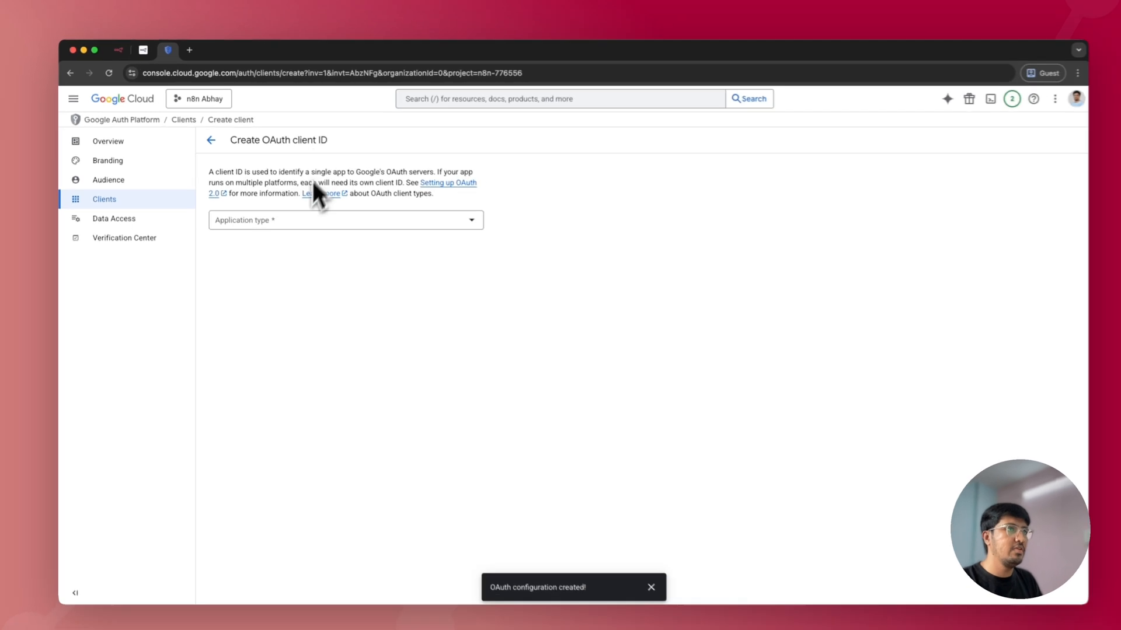
{"action": "left_click", "coordinate": [315, 225]}
{"action": "left_click", "coordinate": [308, 232]}
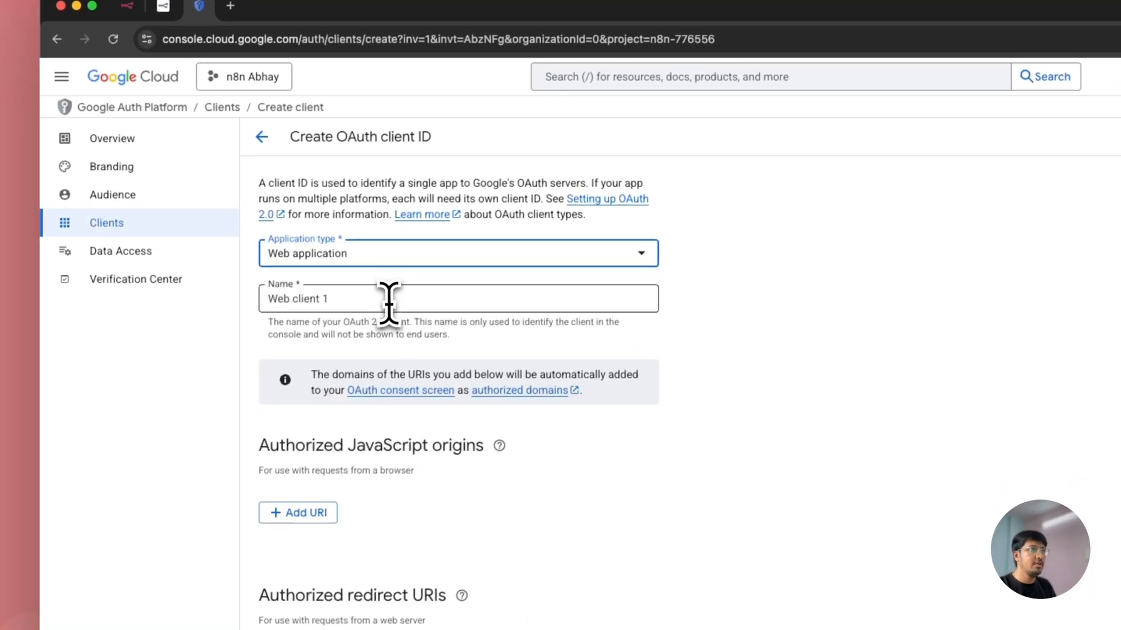
{"action": "left_click", "coordinate": [388, 303]}
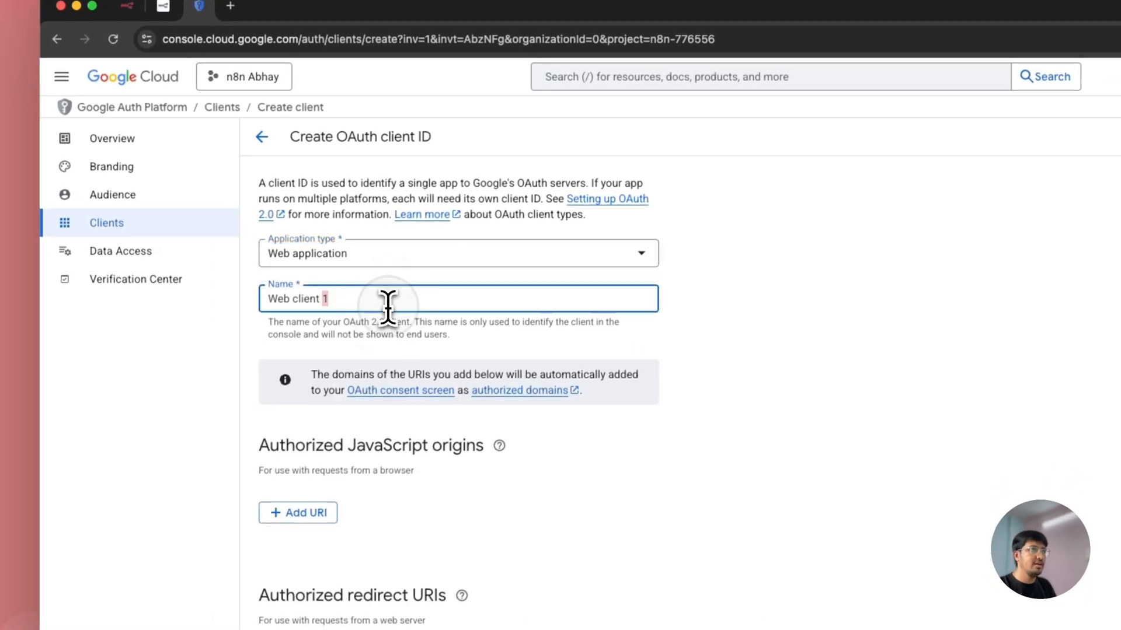
{"action": "key", "text": "super+a"}
{"action": "type", "text": "n8n Abhay"}
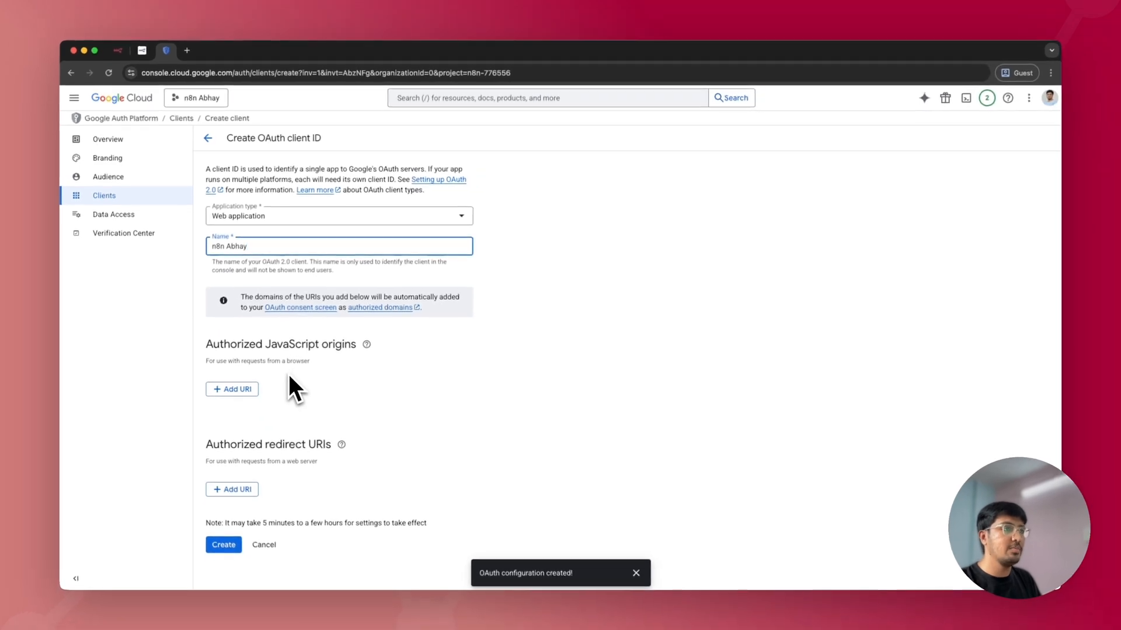
Step: Add the n8n instance's base URL as an authorized JavaScript origin
{"action": "left_click", "coordinate": [248, 389]}
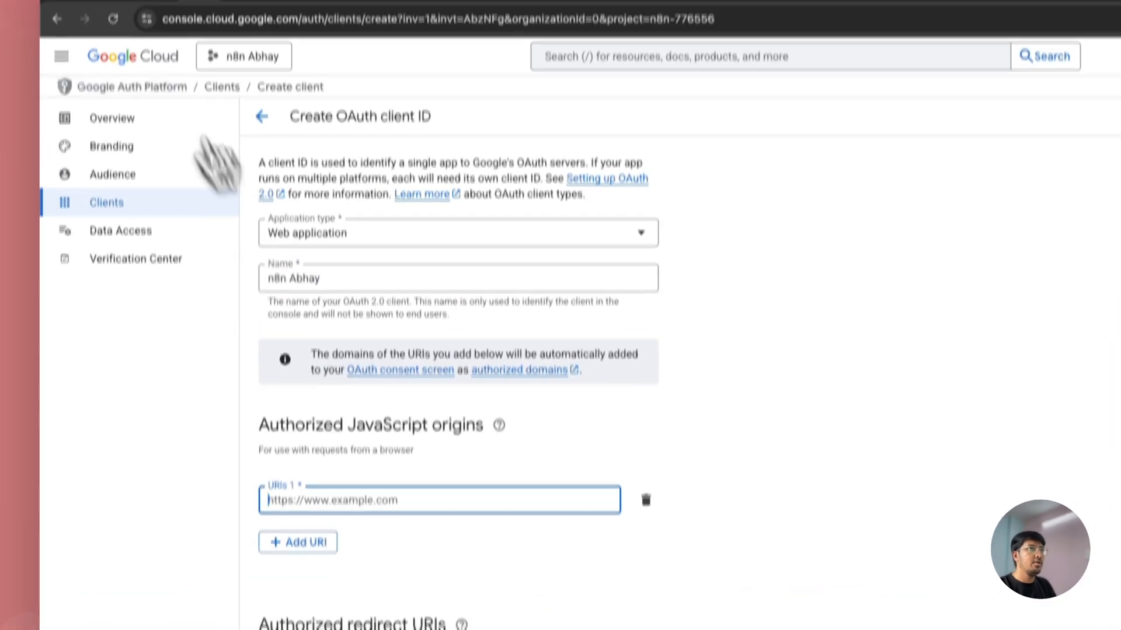
{"action": "left_click", "coordinate": [133, 48]}
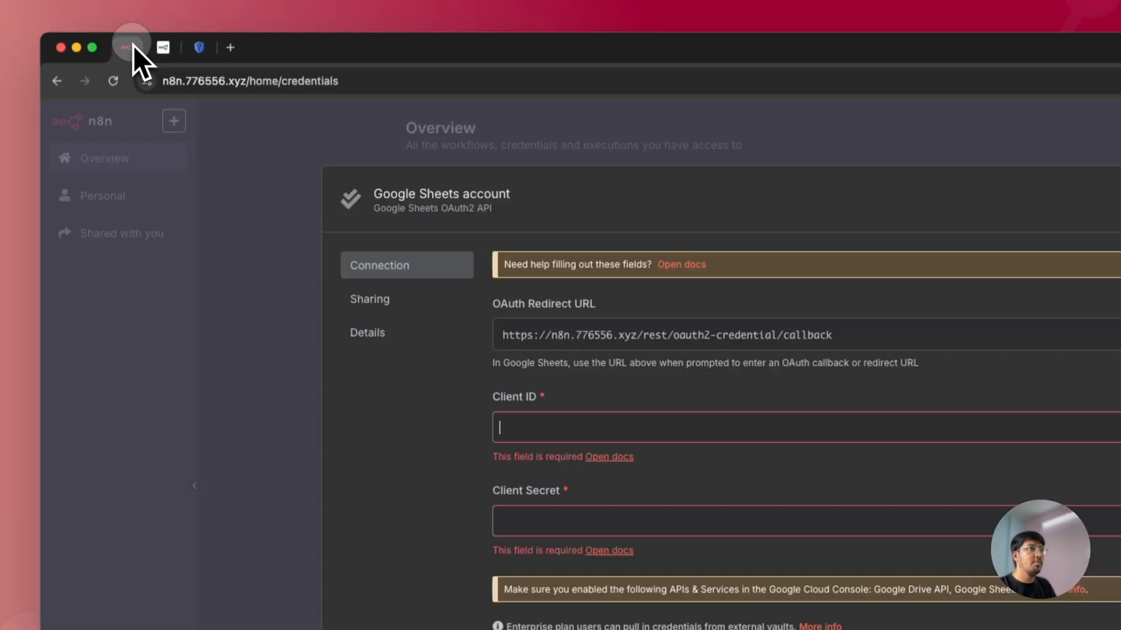
{"action": "left_click_drag", "start_coordinate": [246, 91], "coordinate": [123, 90]}
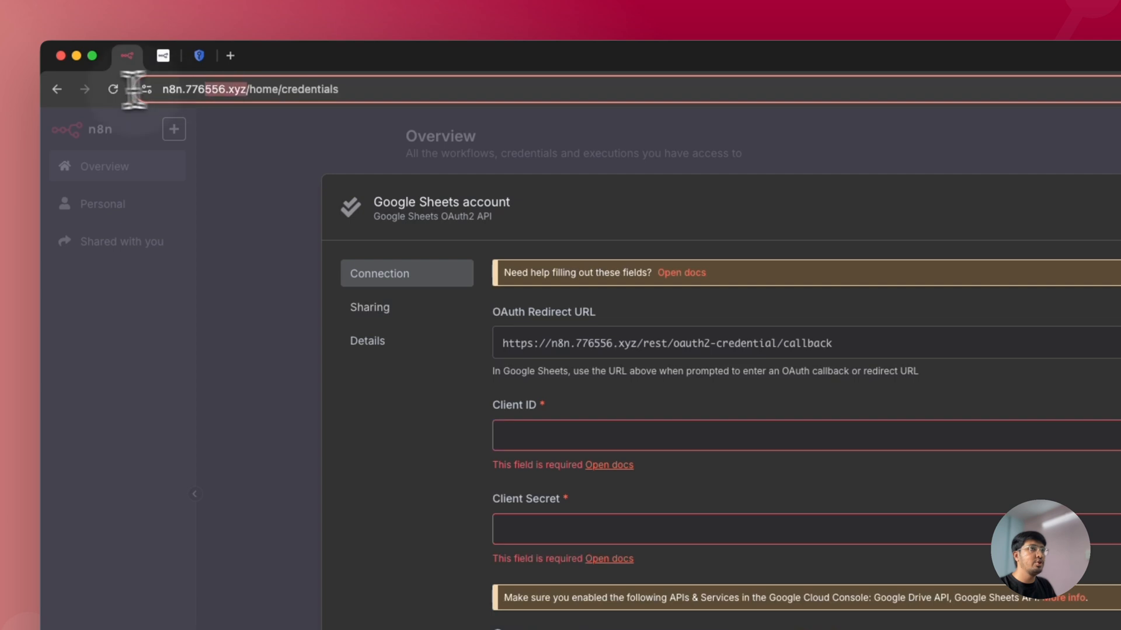
{"action": "key", "text": "super+c"}
{"action": "left_click", "coordinate": [201, 57]}
{"action": "left_click", "coordinate": [445, 560]}
{"action": "key", "text": "super+v"}
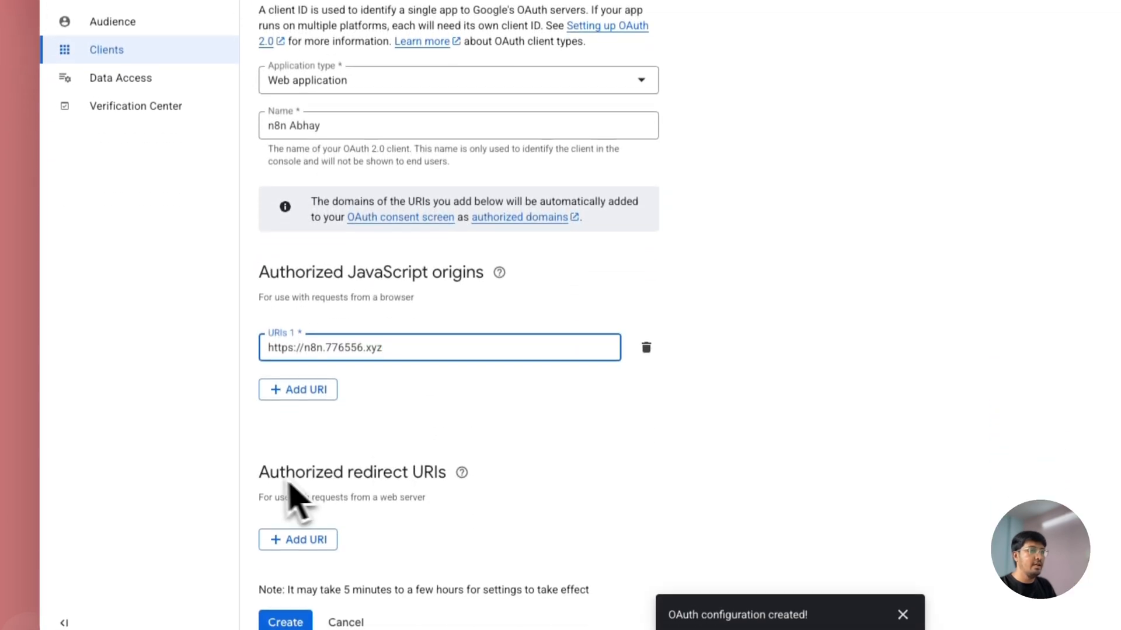
{"action": "left_click_drag", "start_coordinate": [255, 500], "coordinate": [439, 496]}
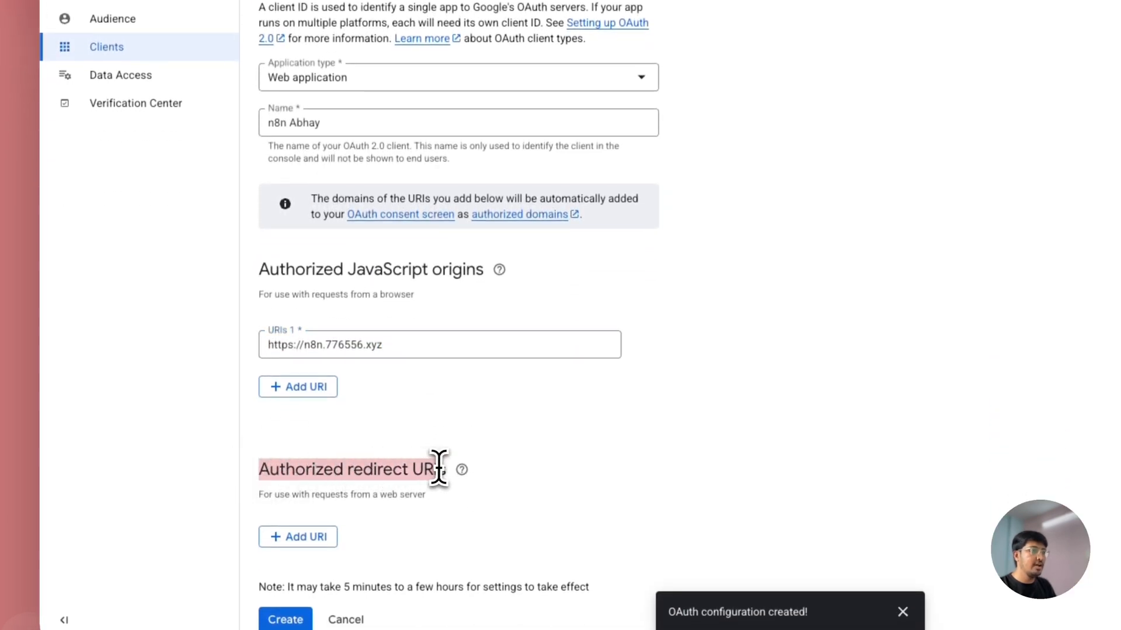
{"action": "left_click", "coordinate": [395, 498]}
Step: Add the n8n OAuth callback URL as an authorized redirect URI and create the client
{"action": "left_click", "coordinate": [302, 540]}
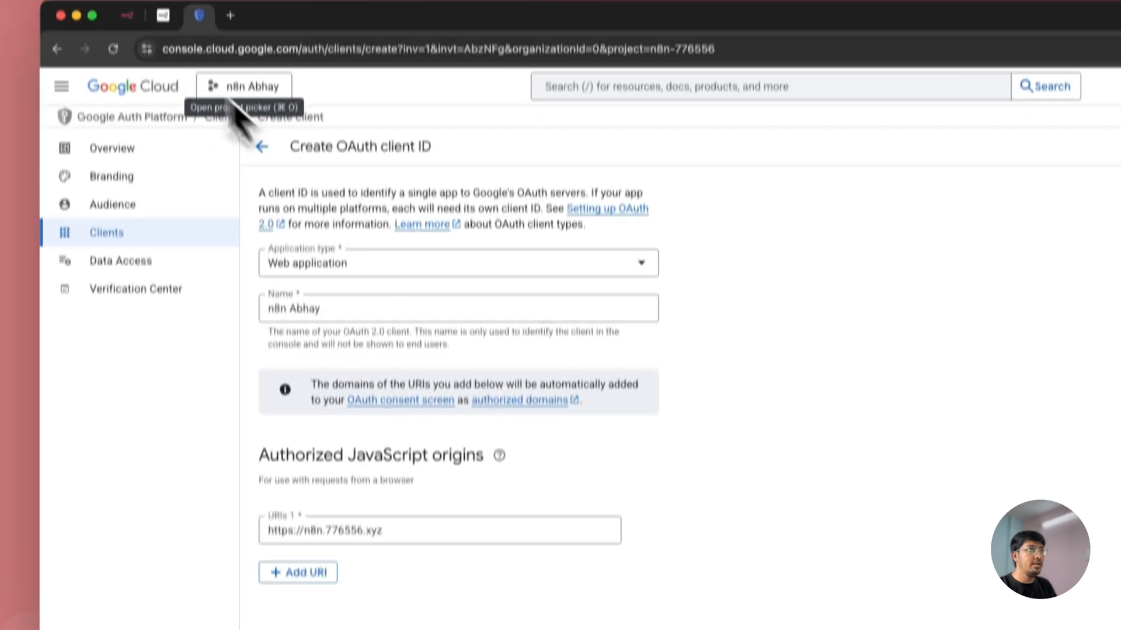
{"action": "left_click", "coordinate": [139, 50]}
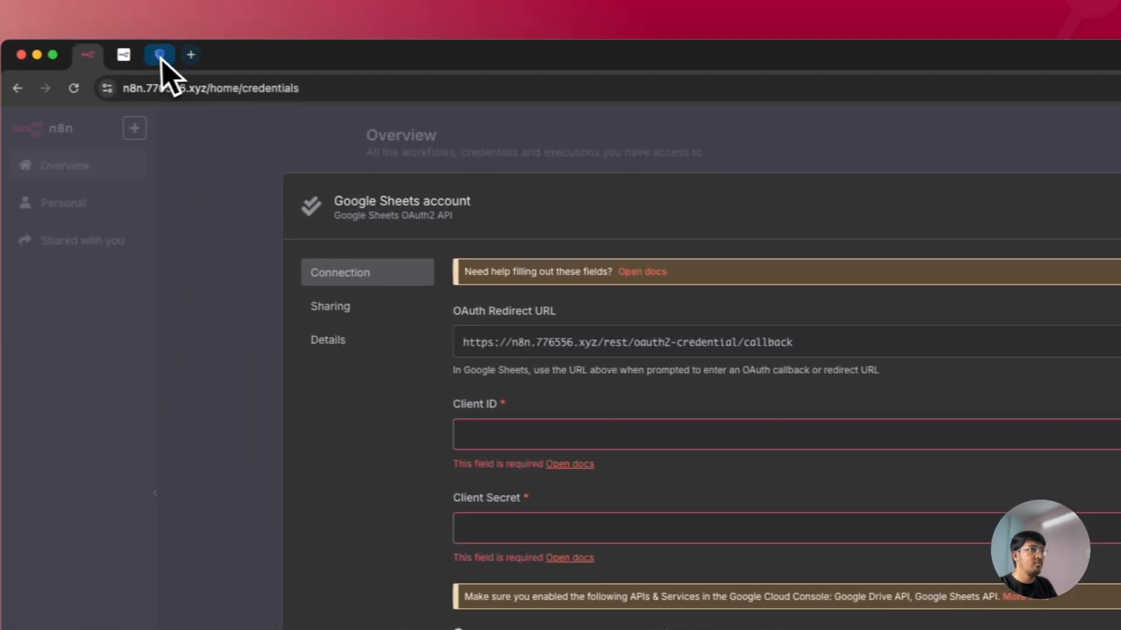
{"action": "left_click", "coordinate": [162, 59]}
{"action": "key", "text": "super+v"}
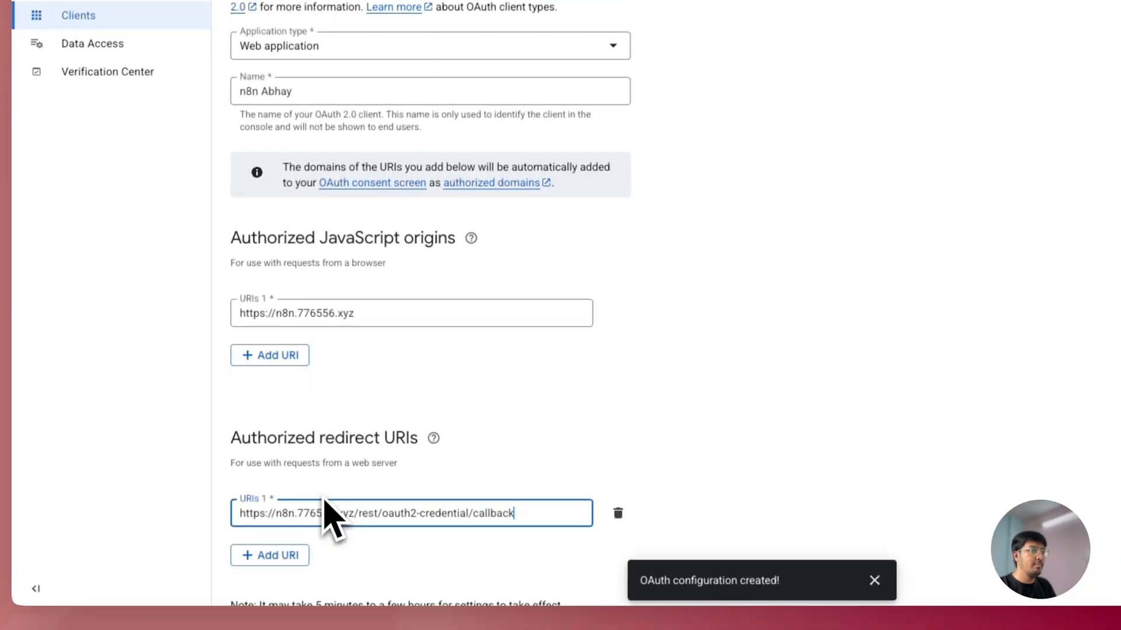
{"action": "scroll", "coordinate": [476, 488], "scroll_direction": "down", "scroll_amount": 1}
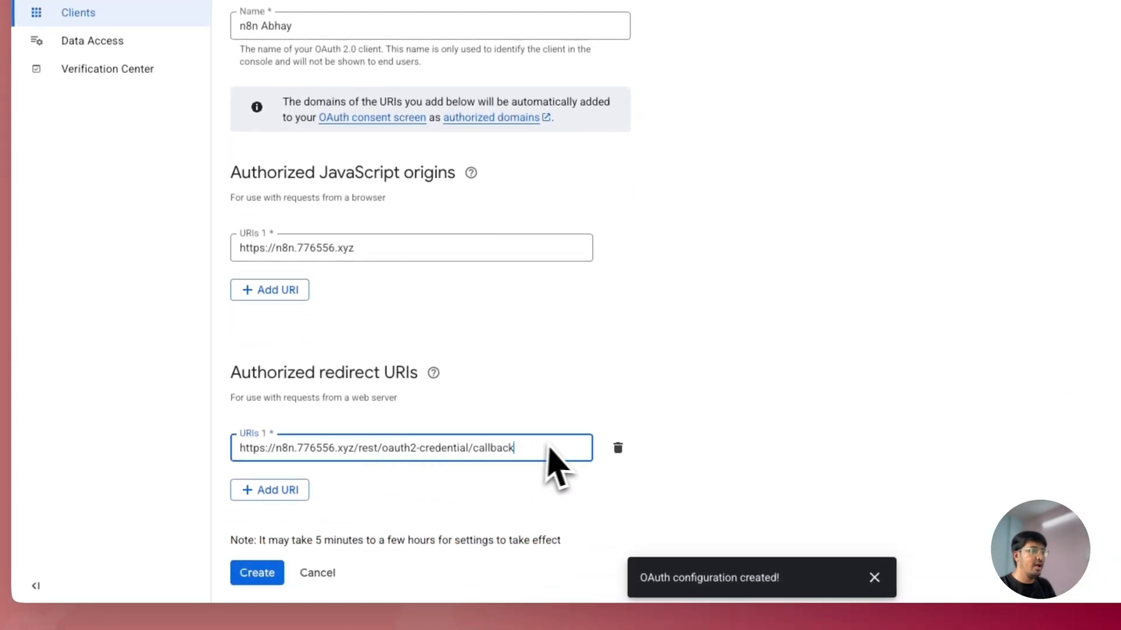
{"action": "left_click", "coordinate": [262, 581]}
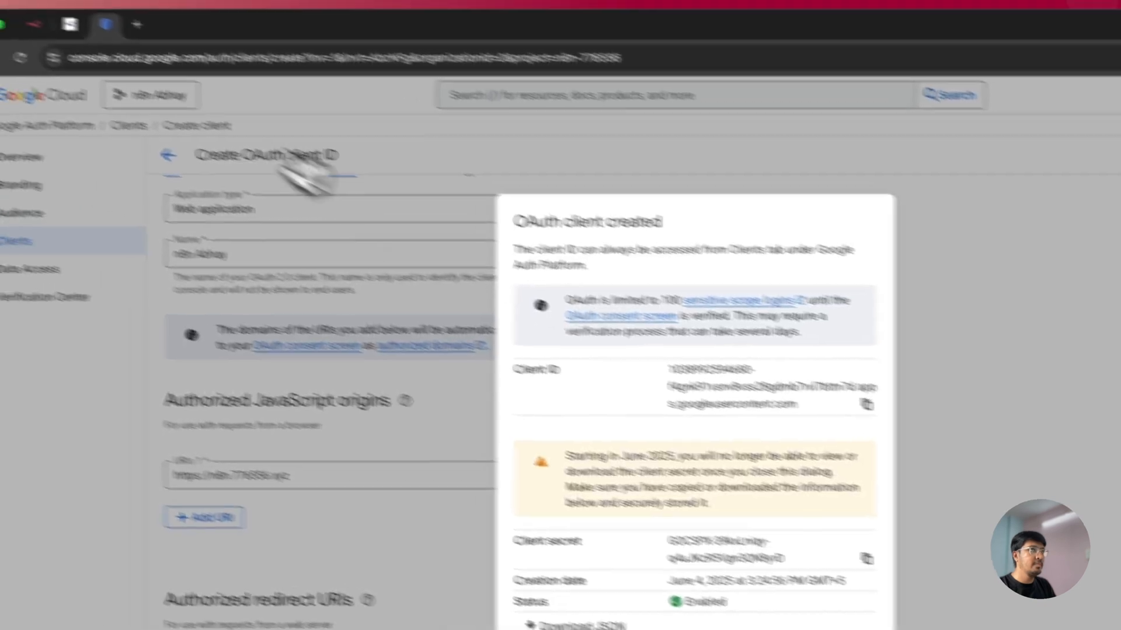
Step: Paste the new Client ID and Client secret into n8n's credential, then dismiss Google's confirmation
{"action": "left_click", "coordinate": [117, 50]}
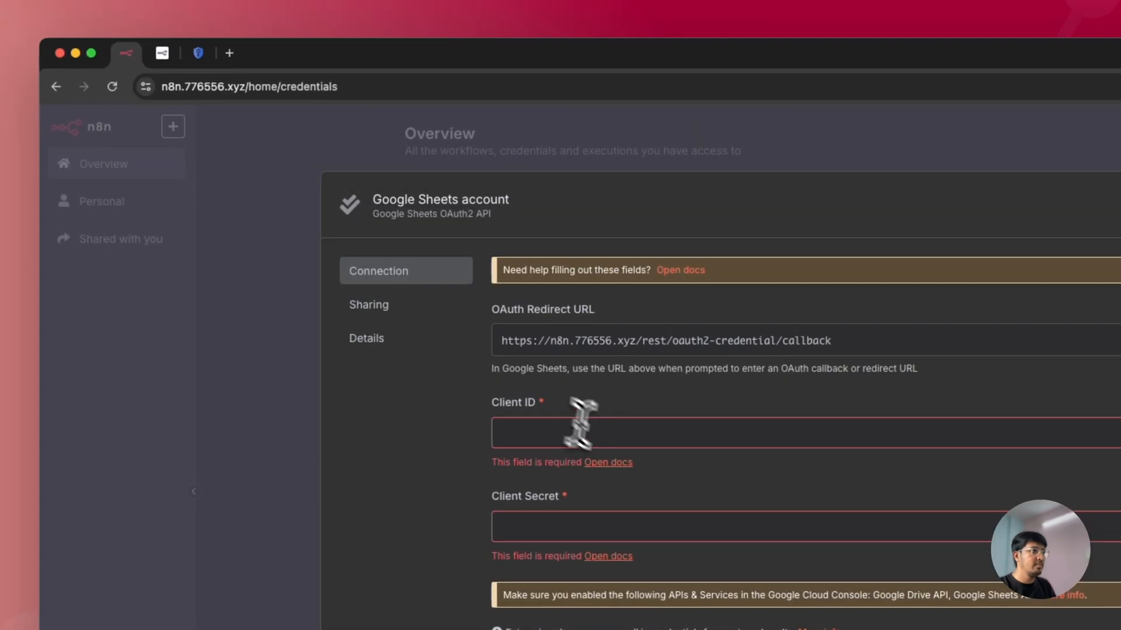
{"action": "left_click", "coordinate": [582, 430]}
{"action": "key", "text": "super+v"}
{"action": "left_click", "coordinate": [192, 52]}
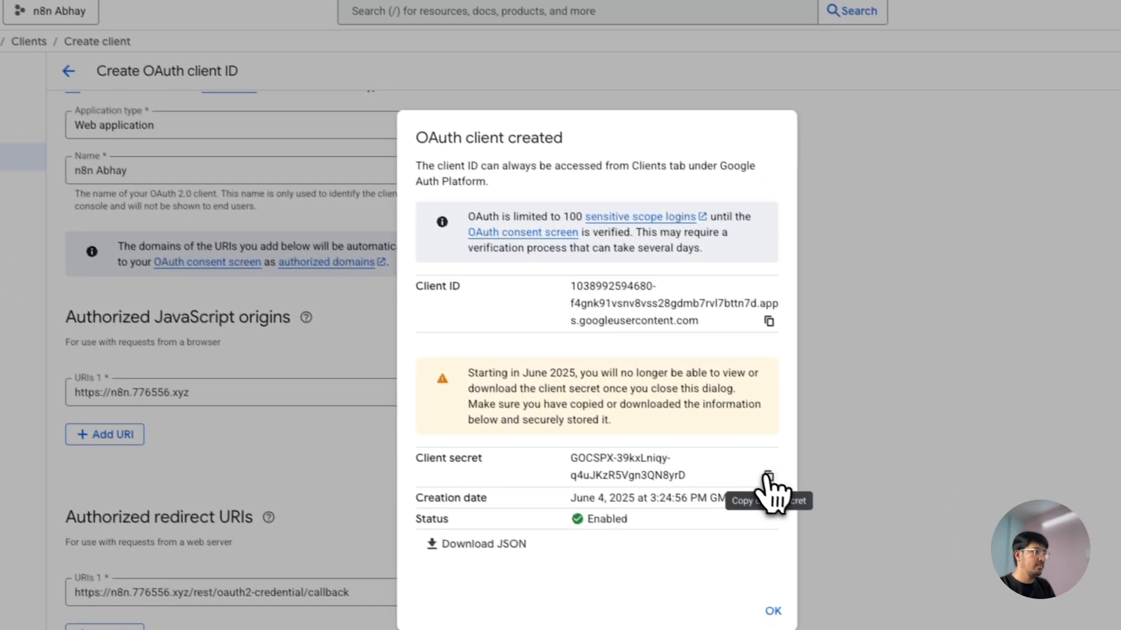
{"action": "left_click", "coordinate": [936, 590]}
{"action": "left_click", "coordinate": [107, 56]}
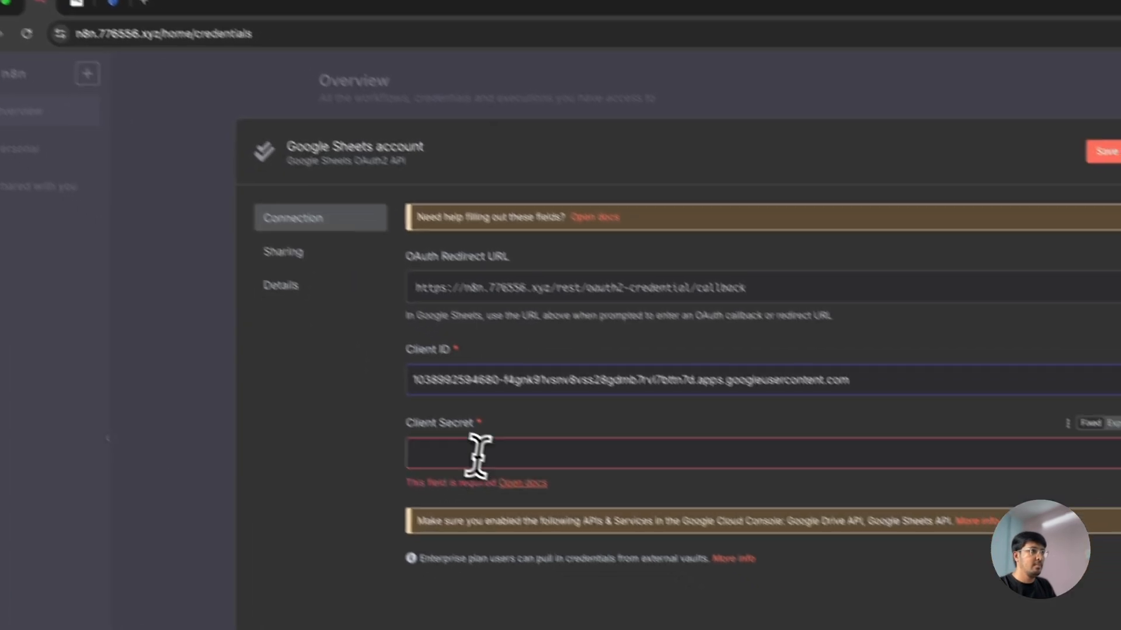
{"action": "left_click", "coordinate": [549, 499]}
{"action": "key", "text": "super+v"}
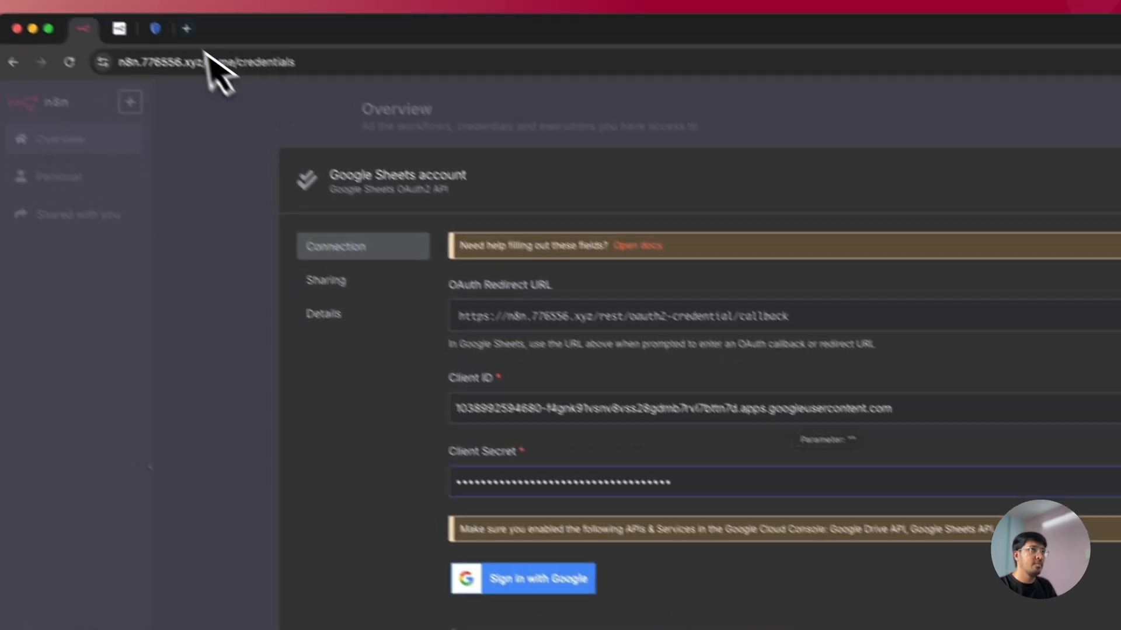
{"action": "left_click", "coordinate": [155, 28]}
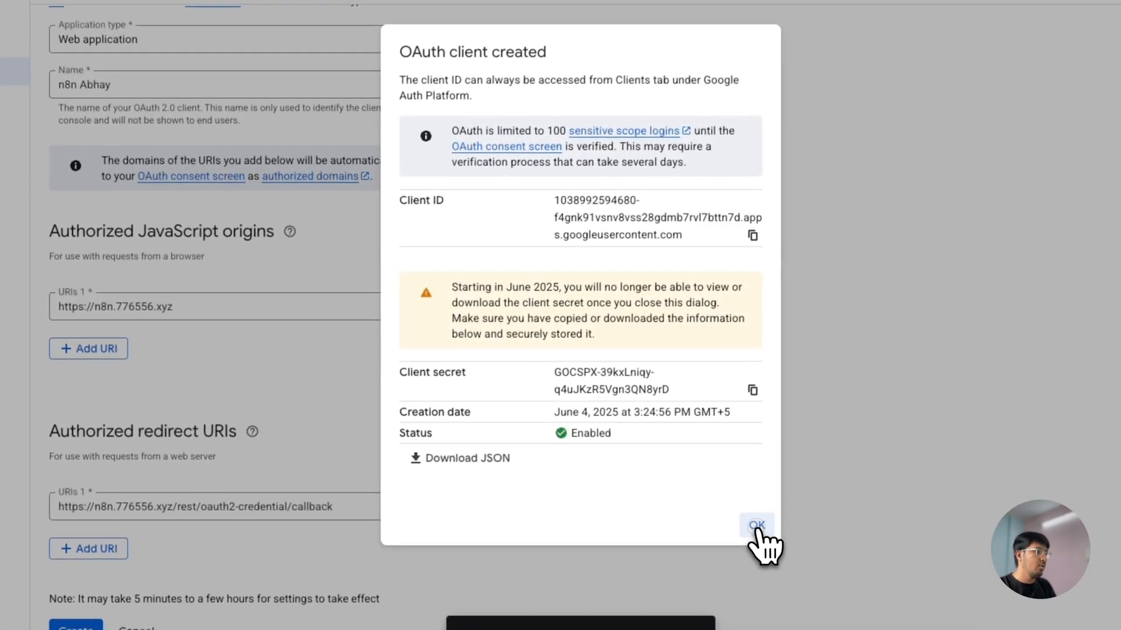
{"action": "left_click", "coordinate": [757, 530]}
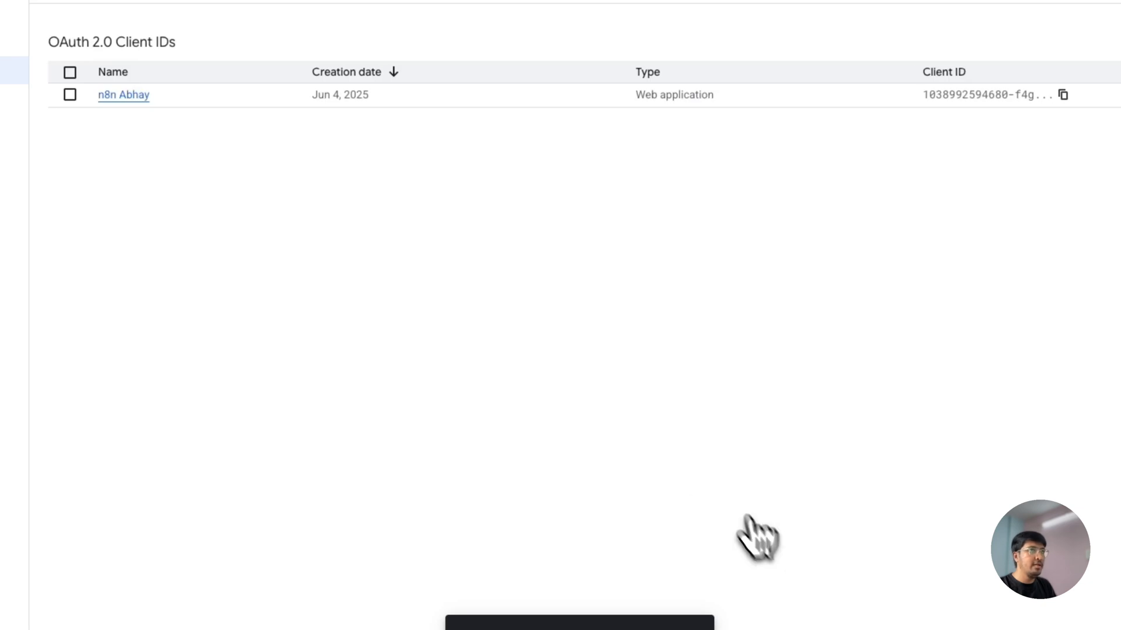
Step: From Enabled APIs & services, search the library for 'google sheets api' and enable it
{"action": "left_click", "coordinate": [57, 79]}
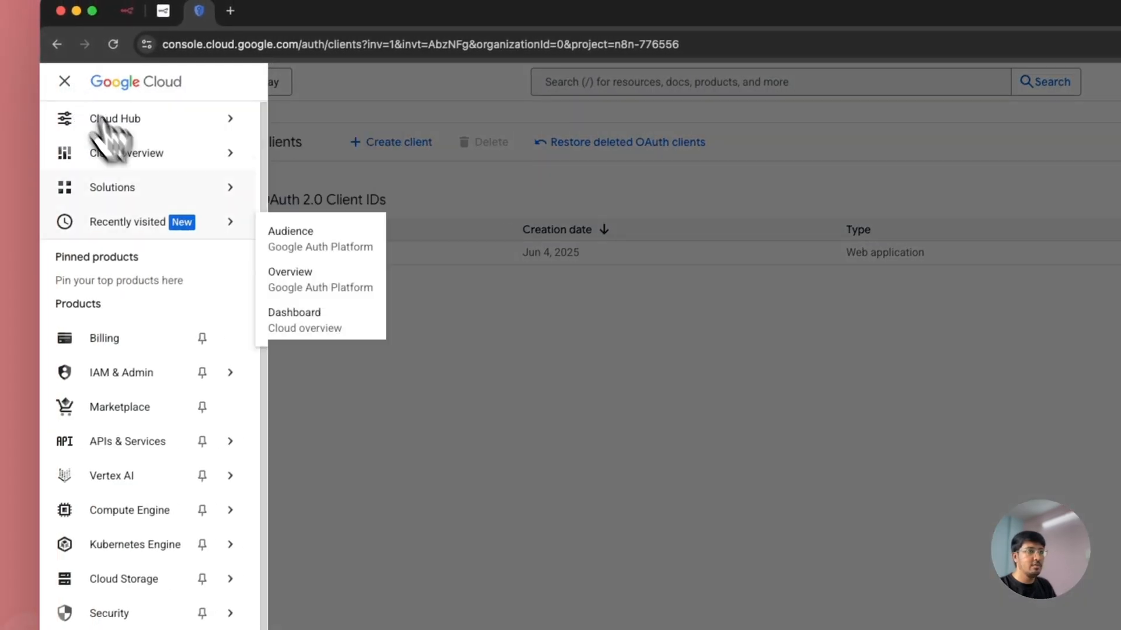
{"action": "mouse_move", "coordinate": [195, 437]}
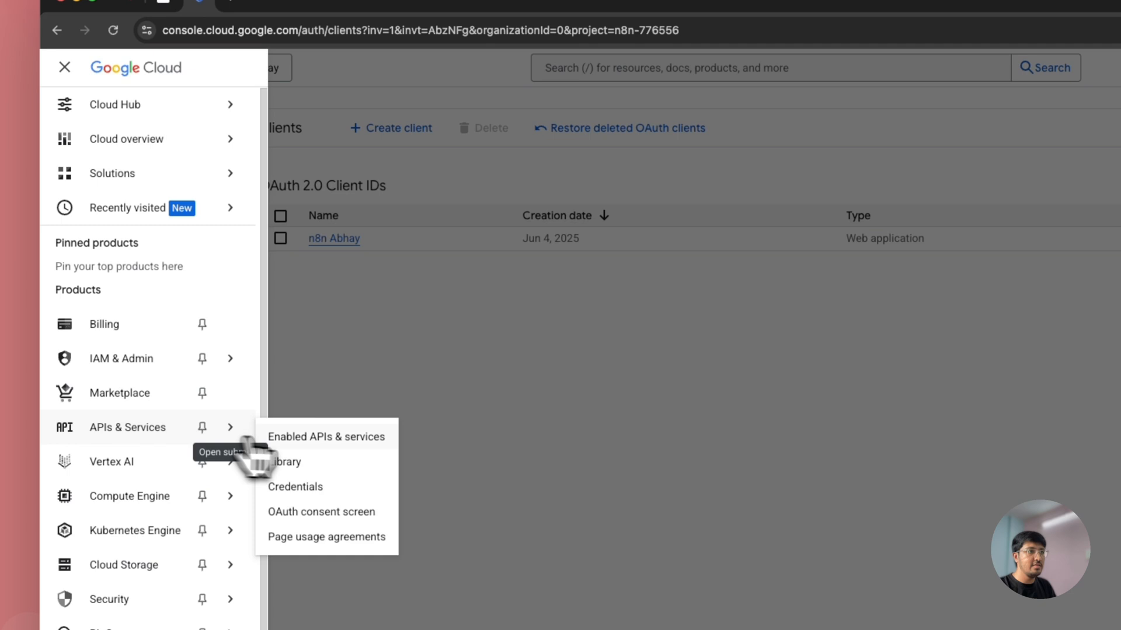
{"action": "left_click", "coordinate": [307, 438]}
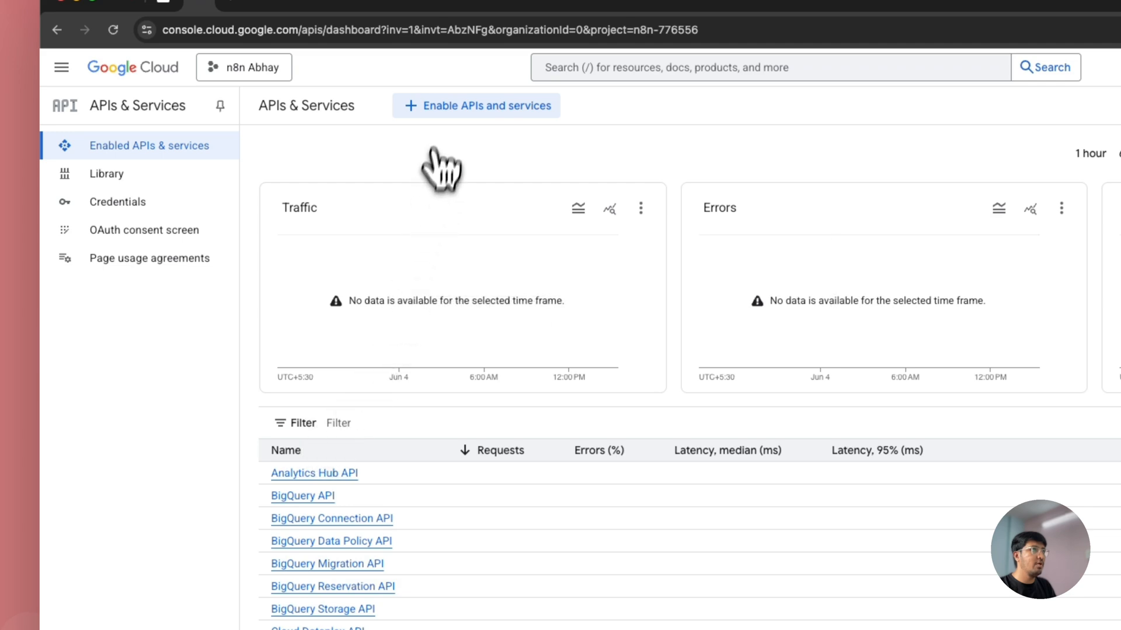
{"action": "left_click", "coordinate": [444, 111]}
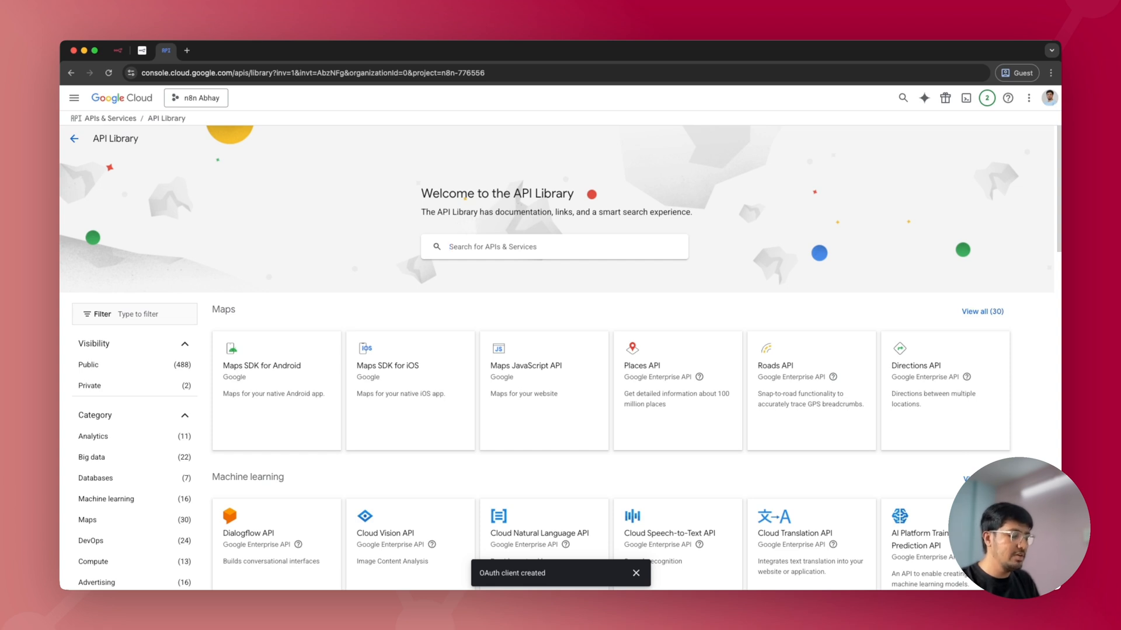
{"action": "left_click", "coordinate": [450, 247]}
{"action": "type", "text": "google sheets api"}
{"action": "key", "text": "Return"}
{"action": "left_click", "coordinate": [471, 279]}
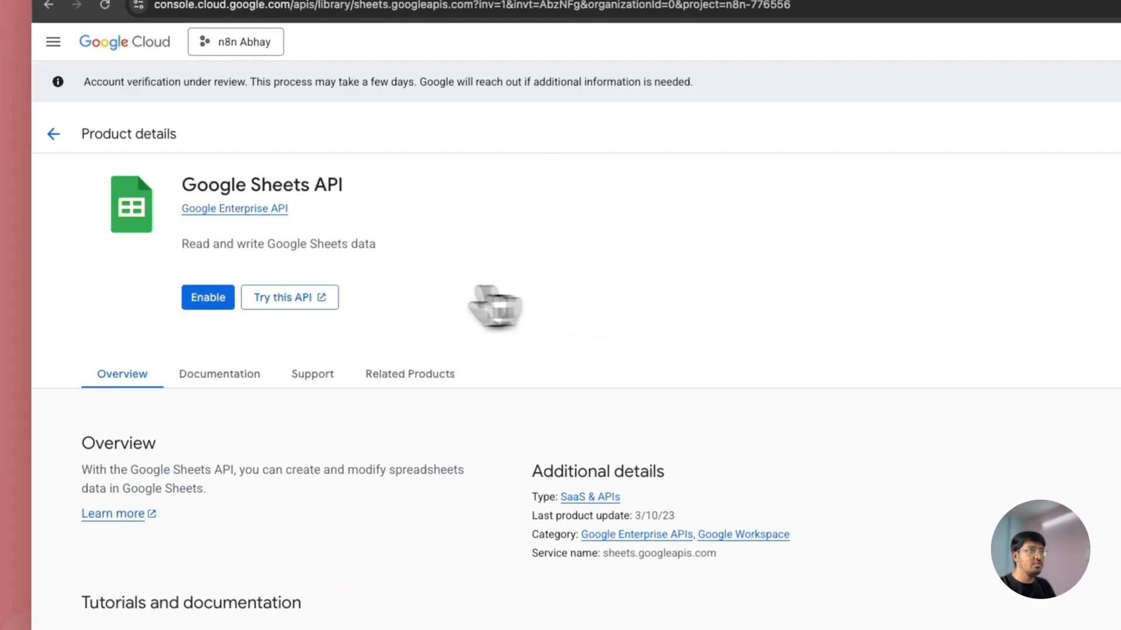
{"action": "left_click", "coordinate": [210, 299]}
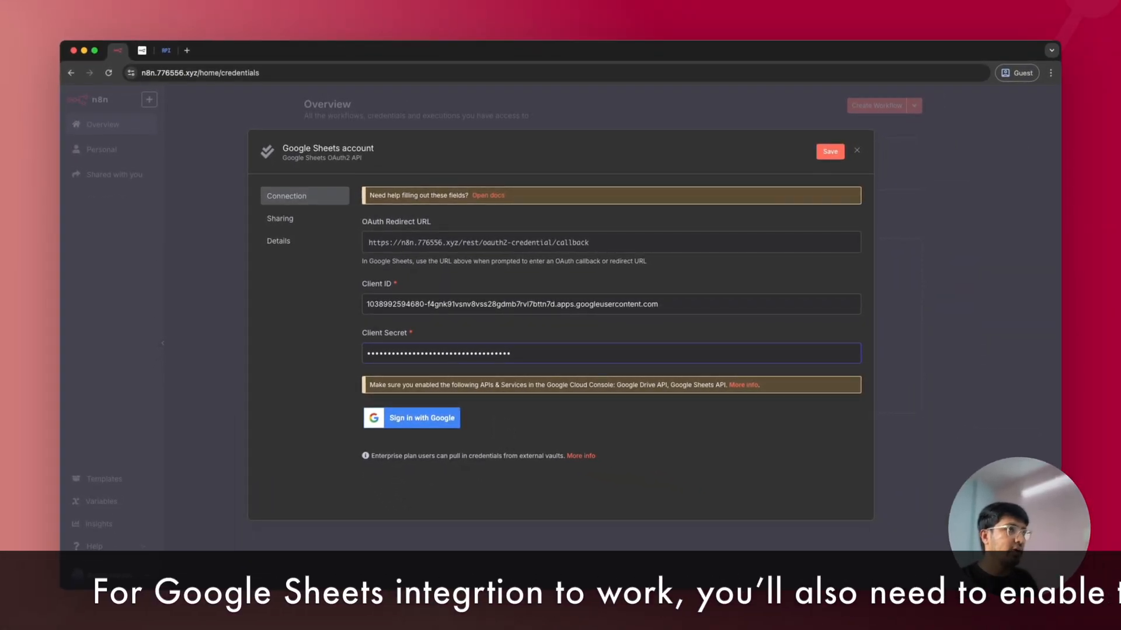
Step: Sign in with Google, choose the account, and proceed past the unverified-app warning to 776556.xyz
{"action": "left_click", "coordinate": [454, 419]}
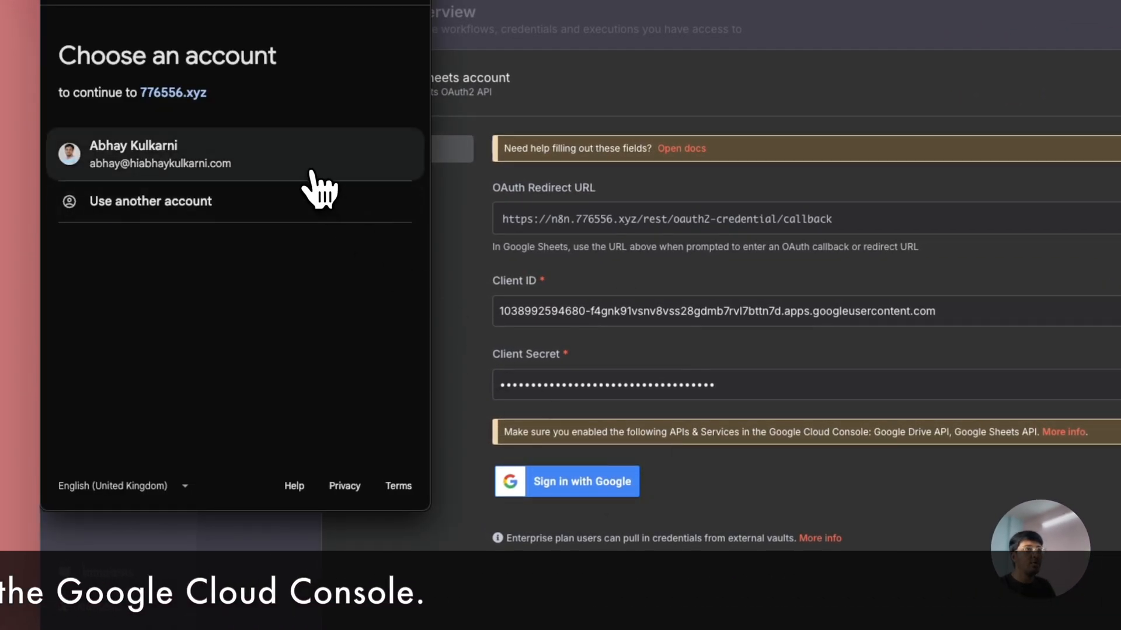
{"action": "left_click", "coordinate": [312, 171]}
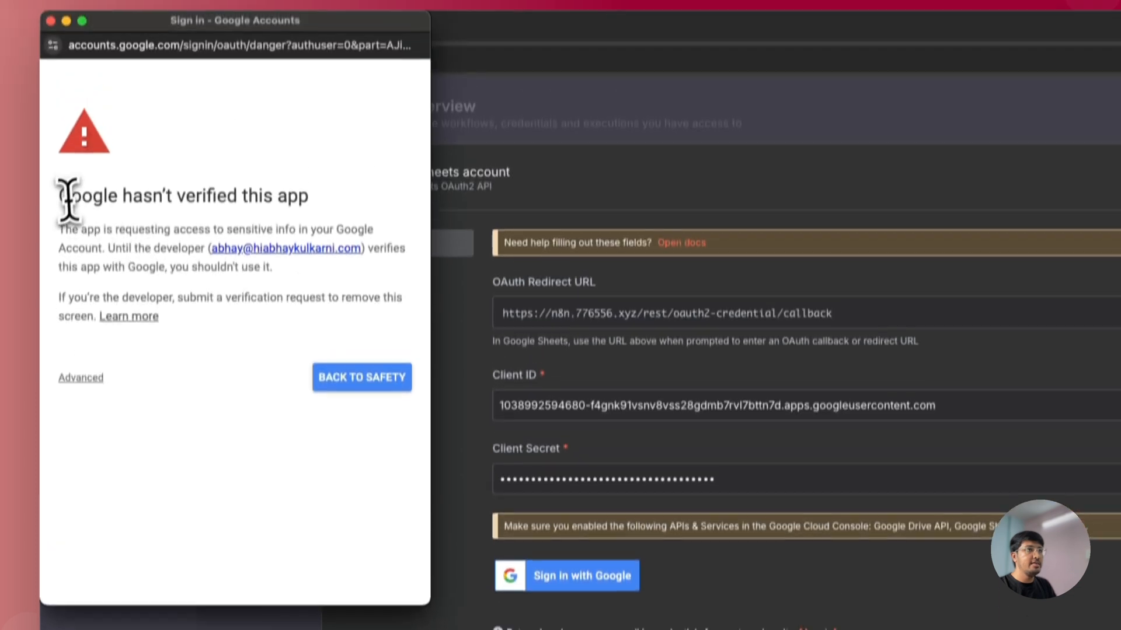
{"action": "left_click_drag", "start_coordinate": [60, 102], "coordinate": [305, 103]}
{"action": "left_click_drag", "start_coordinate": [305, 228], "coordinate": [311, 240]}
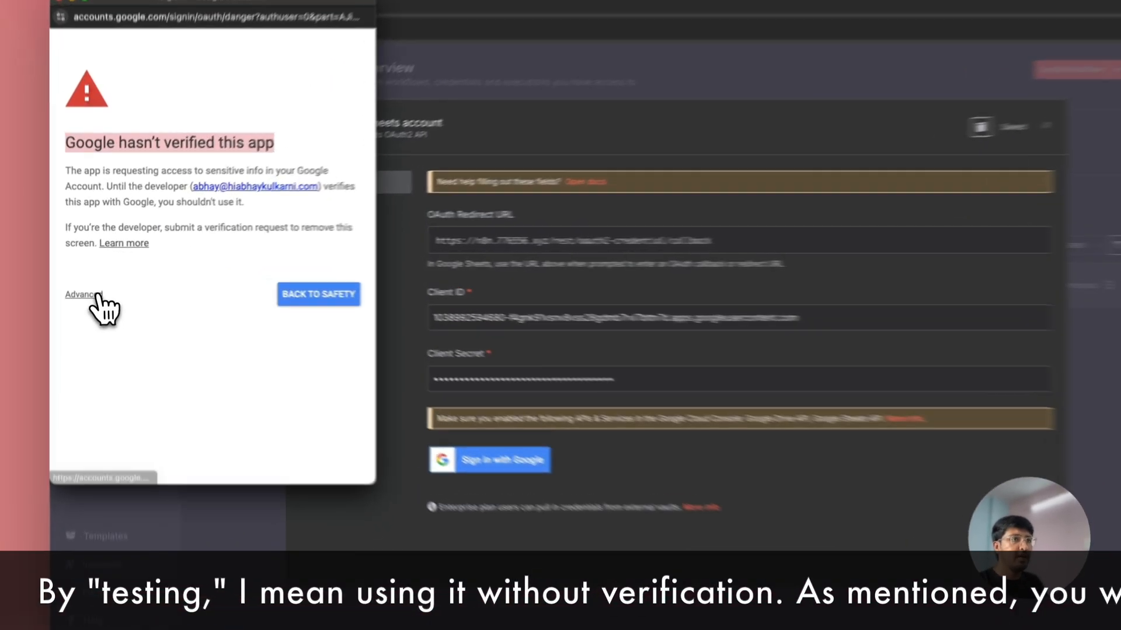
{"action": "left_click", "coordinate": [93, 295]}
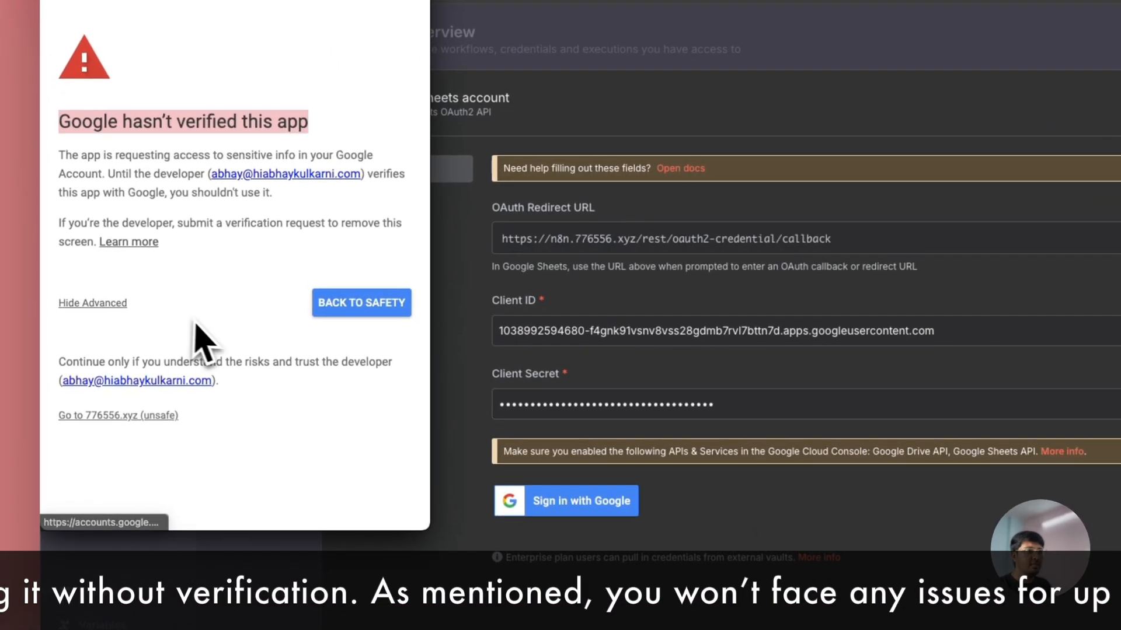
{"action": "left_click", "coordinate": [149, 416]}
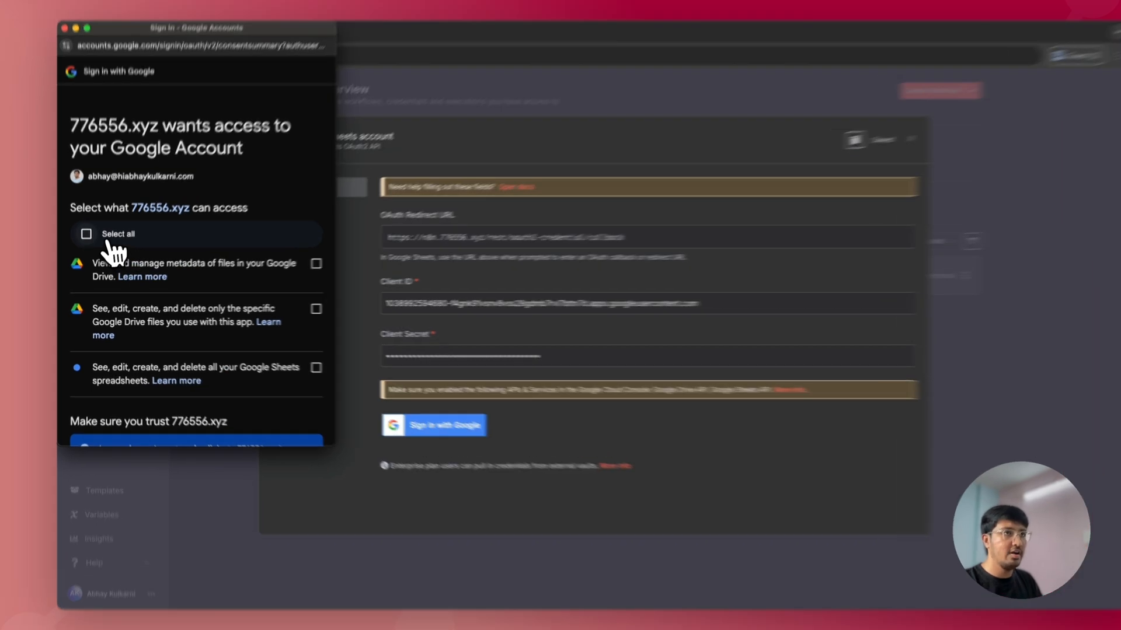
Step: Select all requested Drive and Sheets permissions, continue, and close the connected credential dialog
{"action": "left_click", "coordinate": [91, 239]}
{"action": "scroll", "coordinate": [198, 269], "scroll_direction": "down", "scroll_amount": 3}
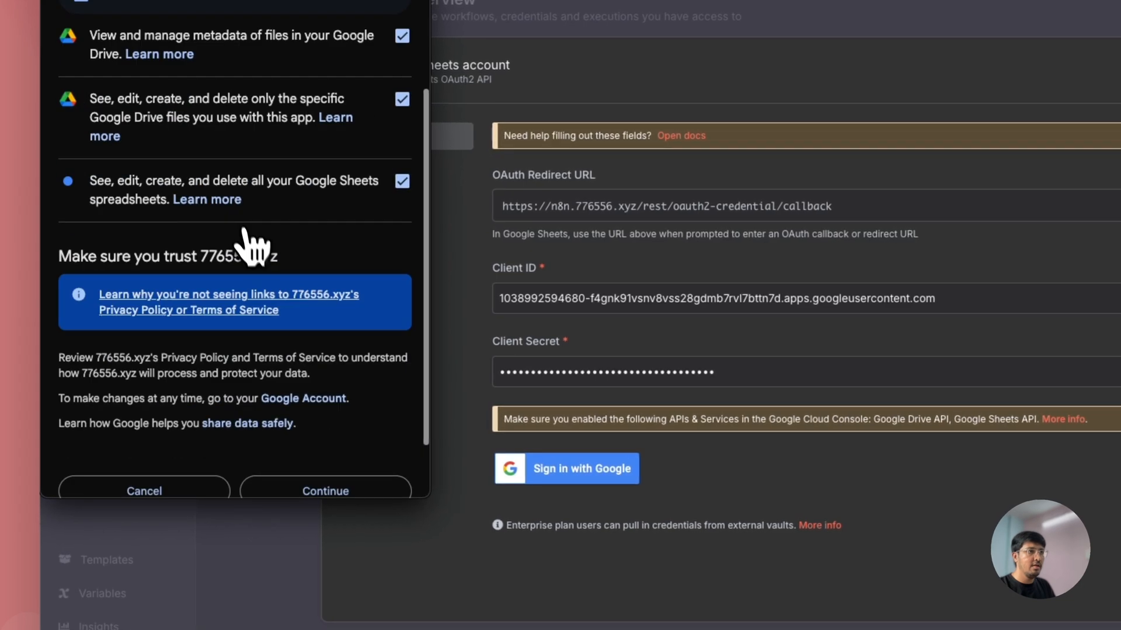
{"action": "scroll", "coordinate": [286, 362], "scroll_direction": "down", "scroll_amount": 2}
{"action": "left_click", "coordinate": [321, 415]}
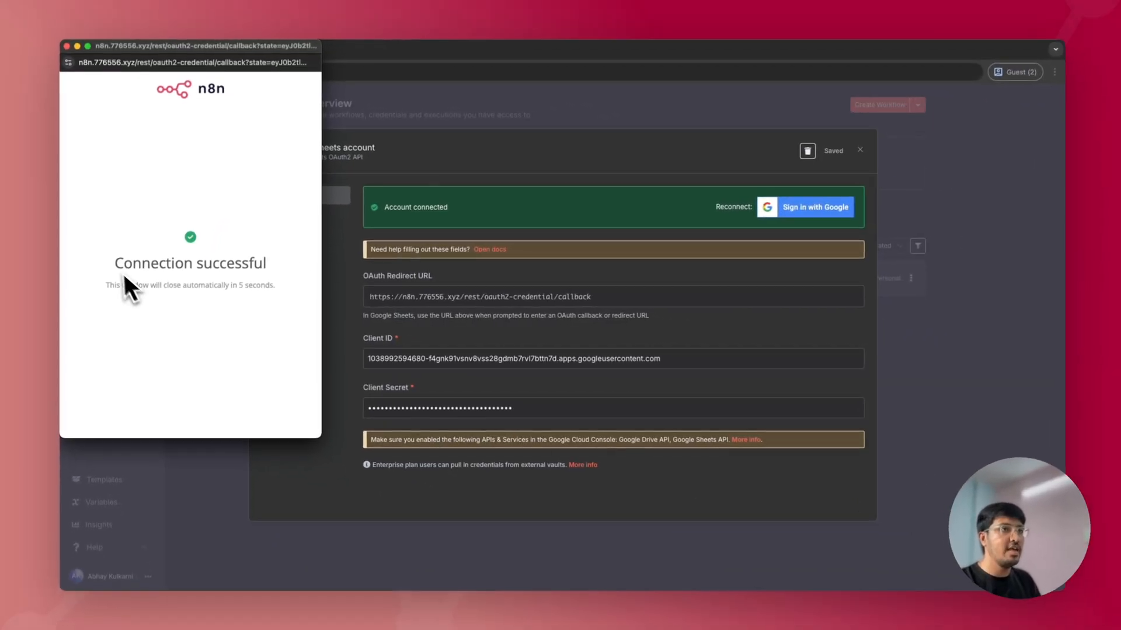
{"action": "left_click_drag", "start_coordinate": [122, 245], "coordinate": [333, 248]}
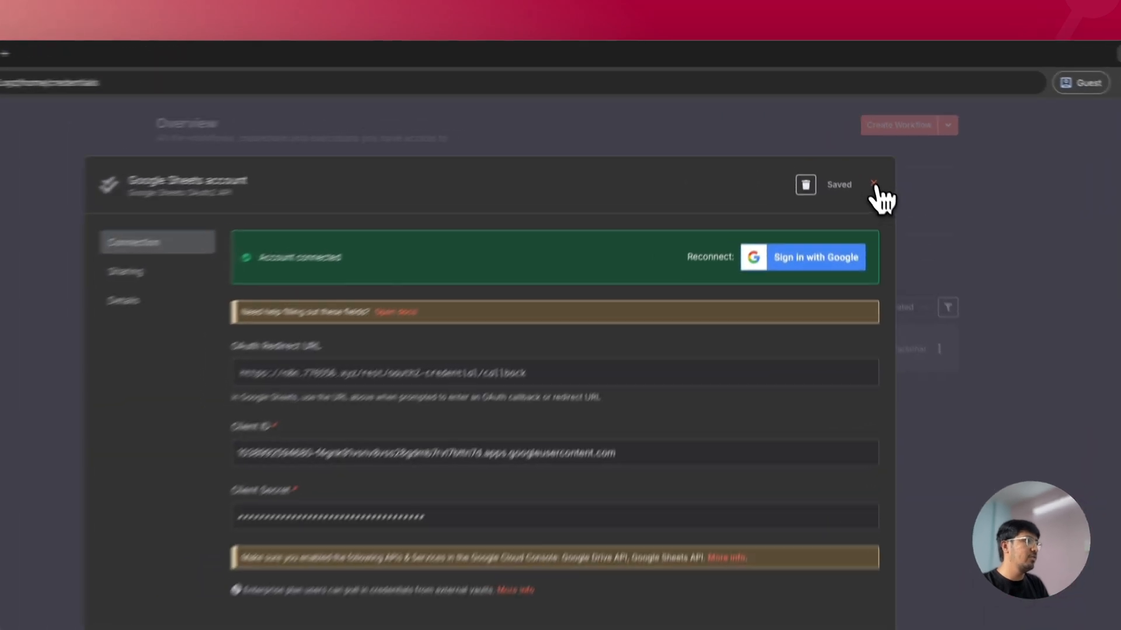
{"action": "left_click", "coordinate": [857, 151]}
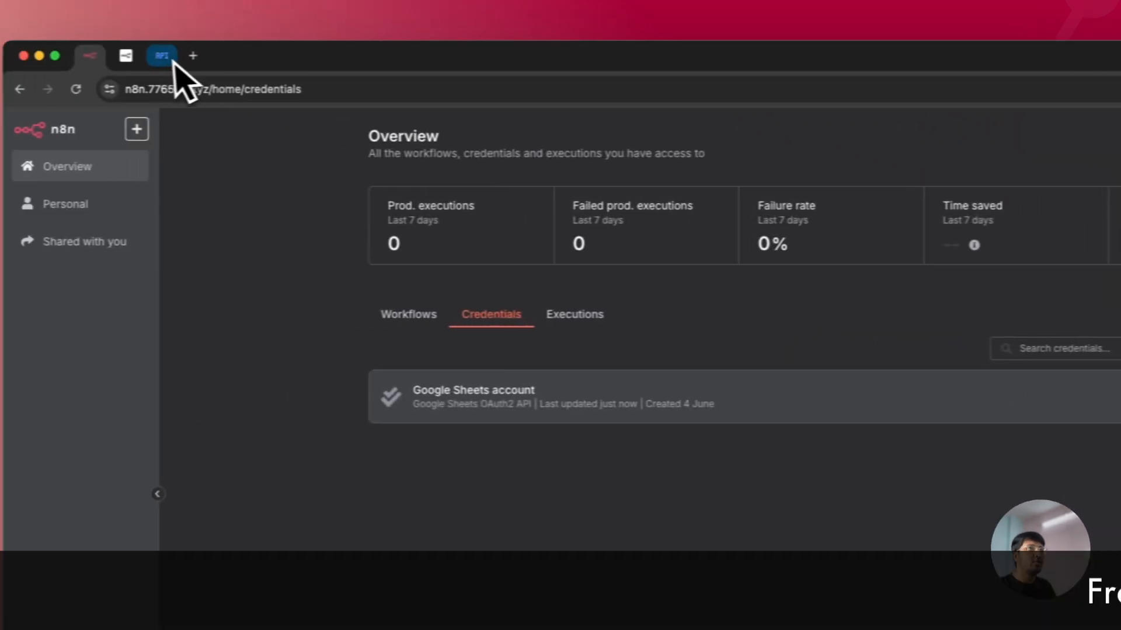
Step: Check that Google Sheets API is enabled, return to the API Library, then view the OAuth2 docs
{"action": "left_click", "coordinate": [166, 57]}
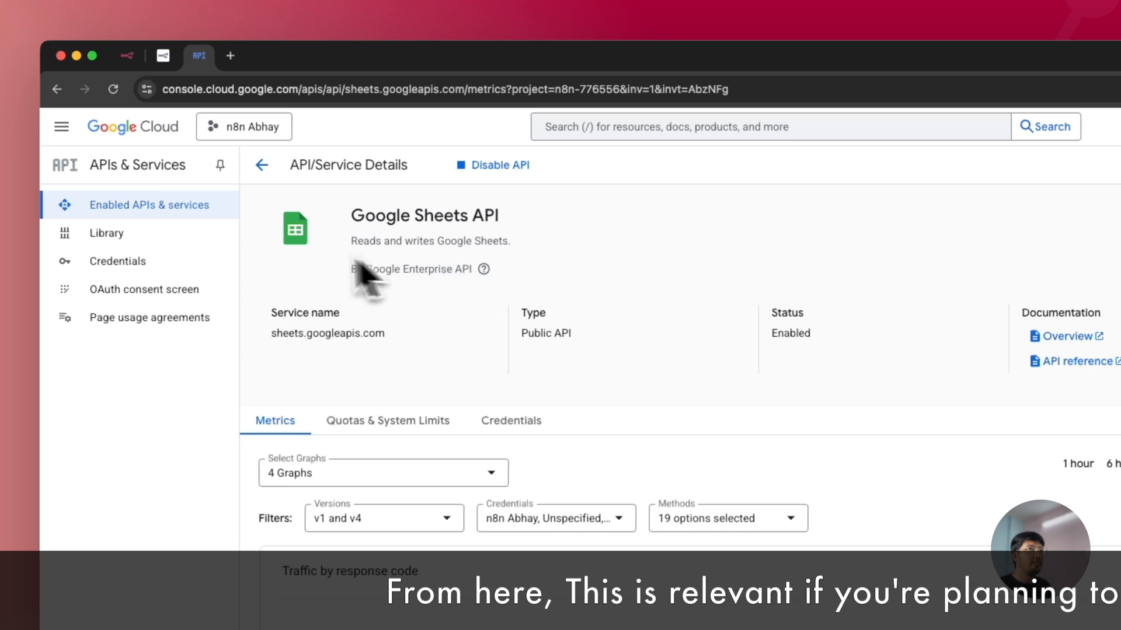
{"action": "left_click", "coordinate": [261, 164]}
{"action": "left_click", "coordinate": [513, 165]}
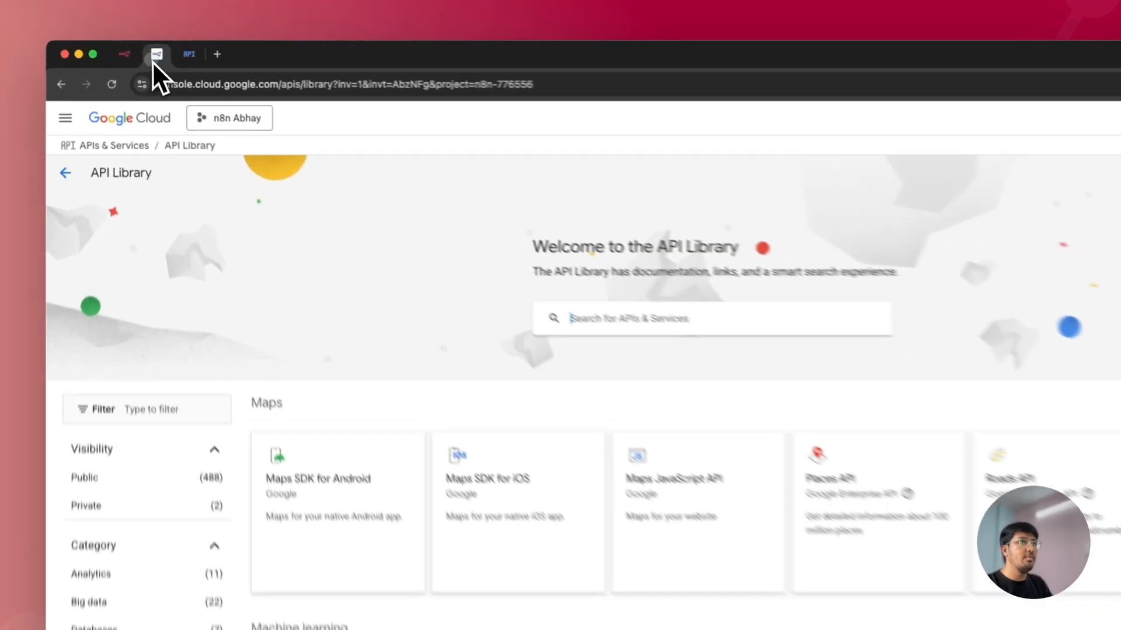
{"action": "left_click", "coordinate": [141, 50]}
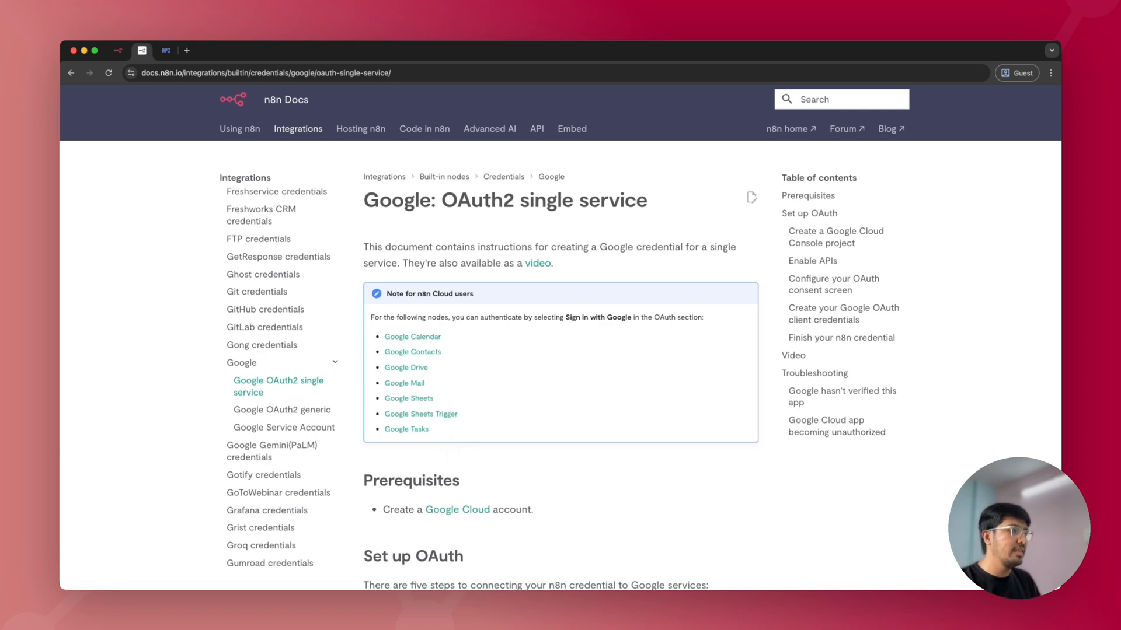
{"action": "scroll", "coordinate": [560, 350], "scroll_direction": "down", "scroll_amount": 10}
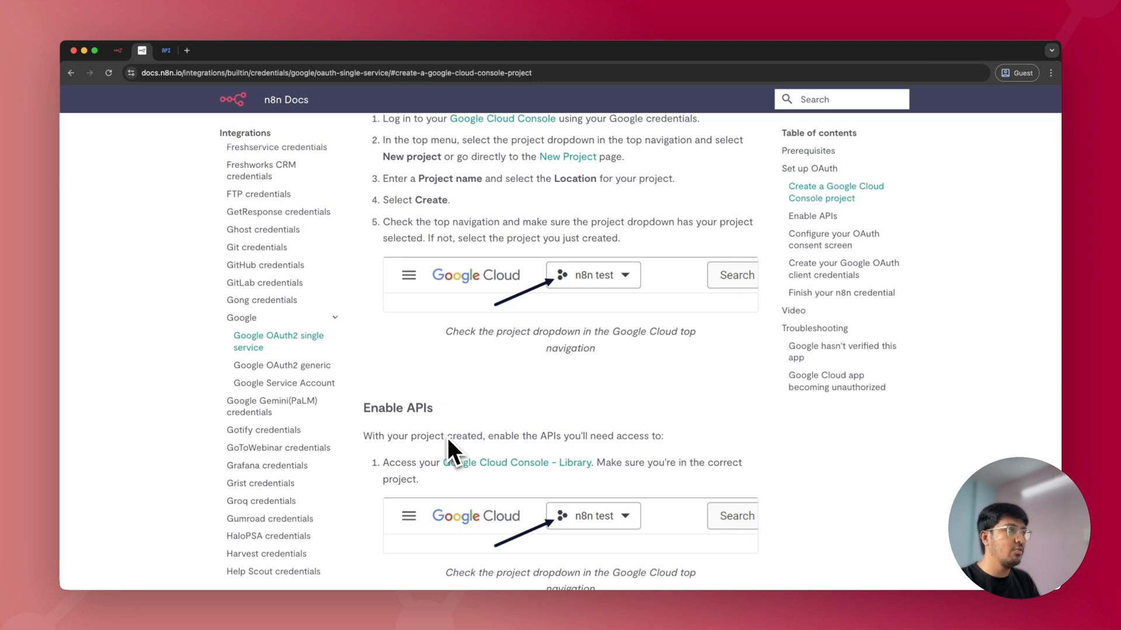
{"action": "scroll", "coordinate": [447, 438], "scroll_direction": "down", "scroll_amount": 3}
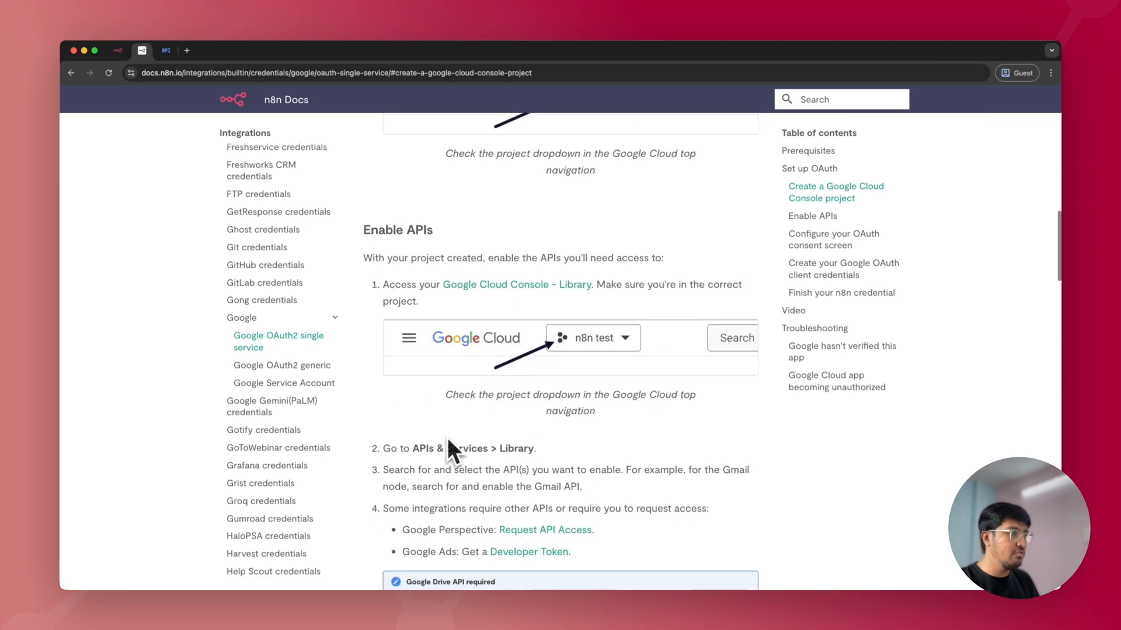